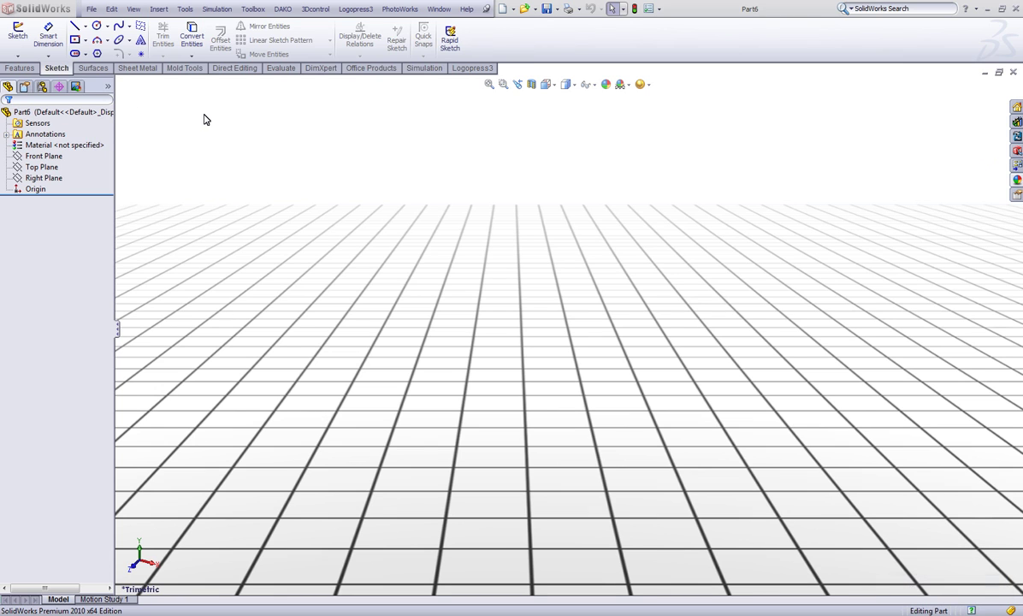
Sketch an open, wavy five-point spline on the Top Plane, spanning both sides behind the origin
click(20, 43)
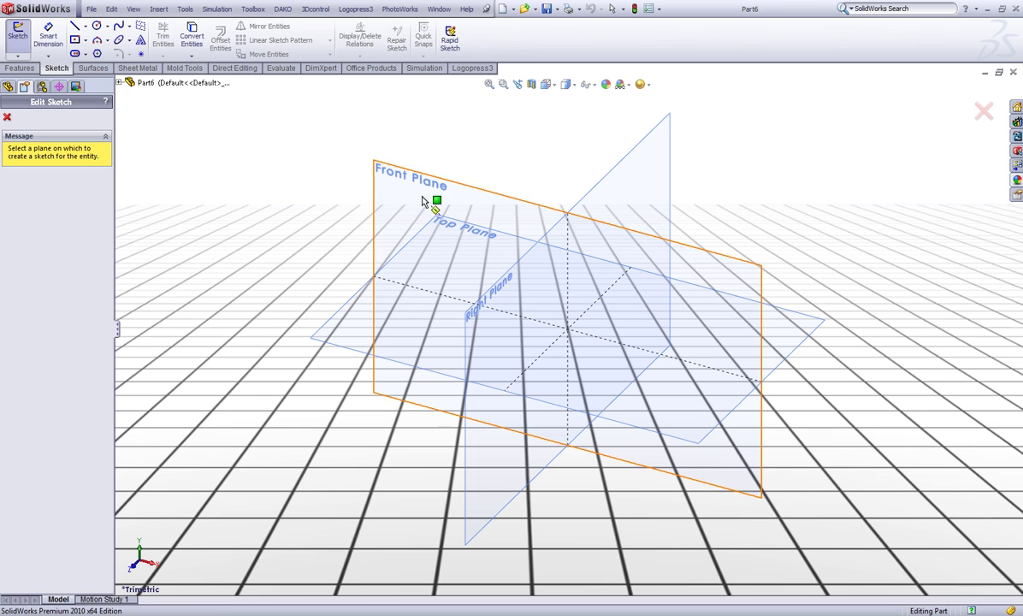
click(342, 337)
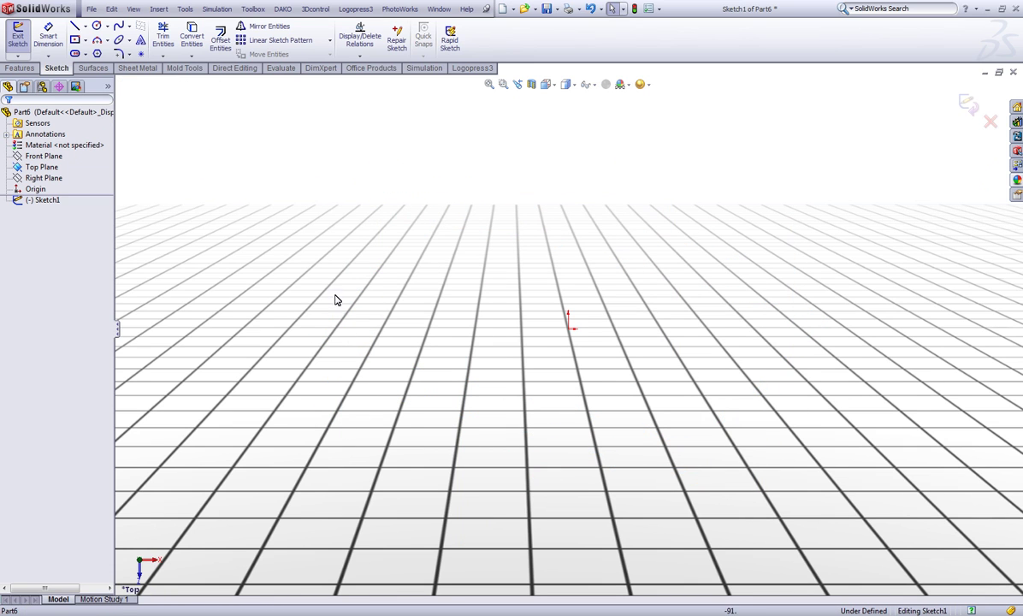
click(119, 26)
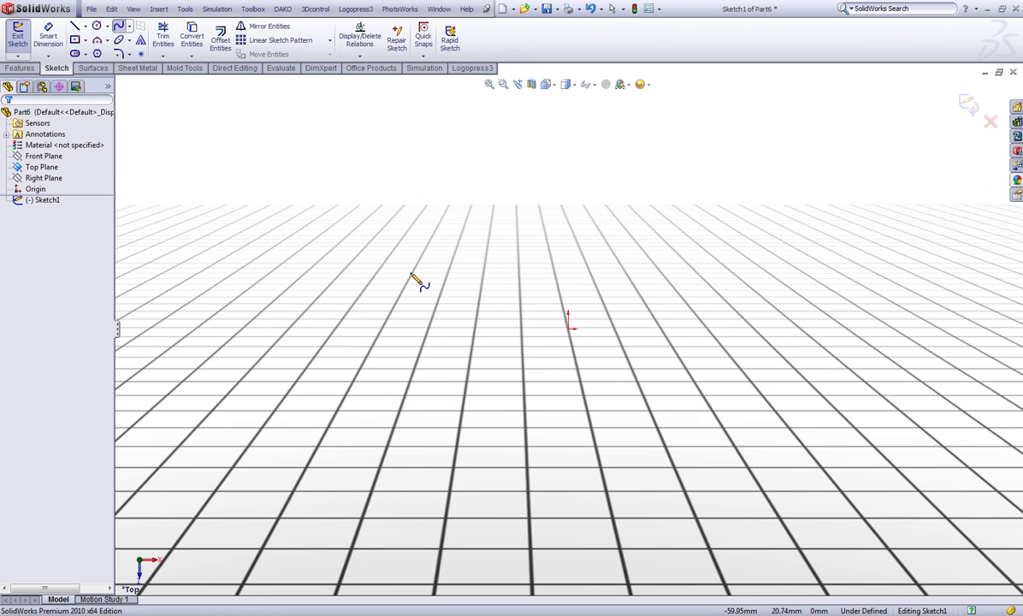
click(359, 251)
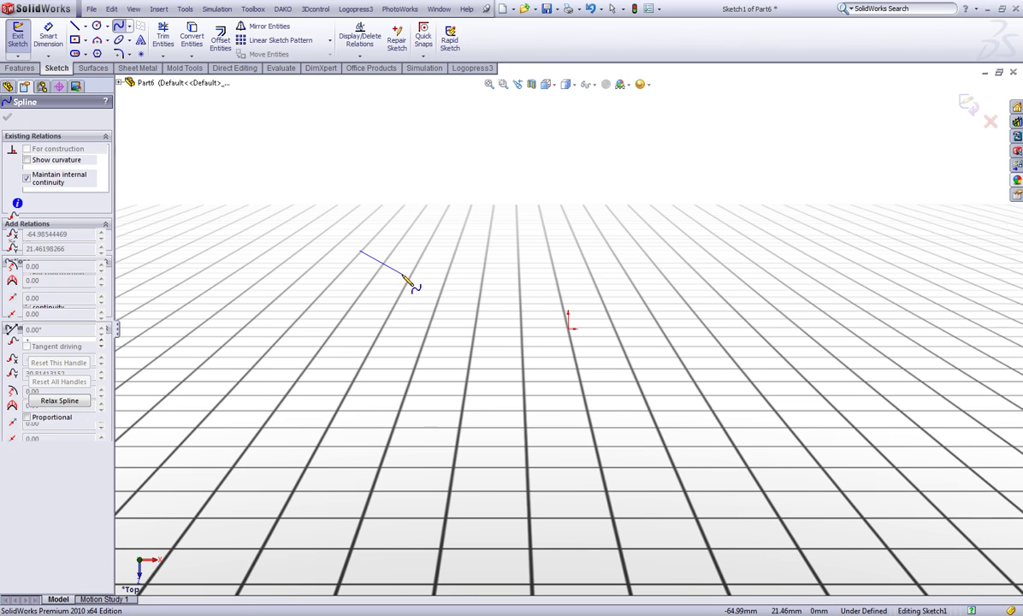
click(420, 283)
click(552, 257)
click(698, 278)
double_click(836, 272)
key(Escape)
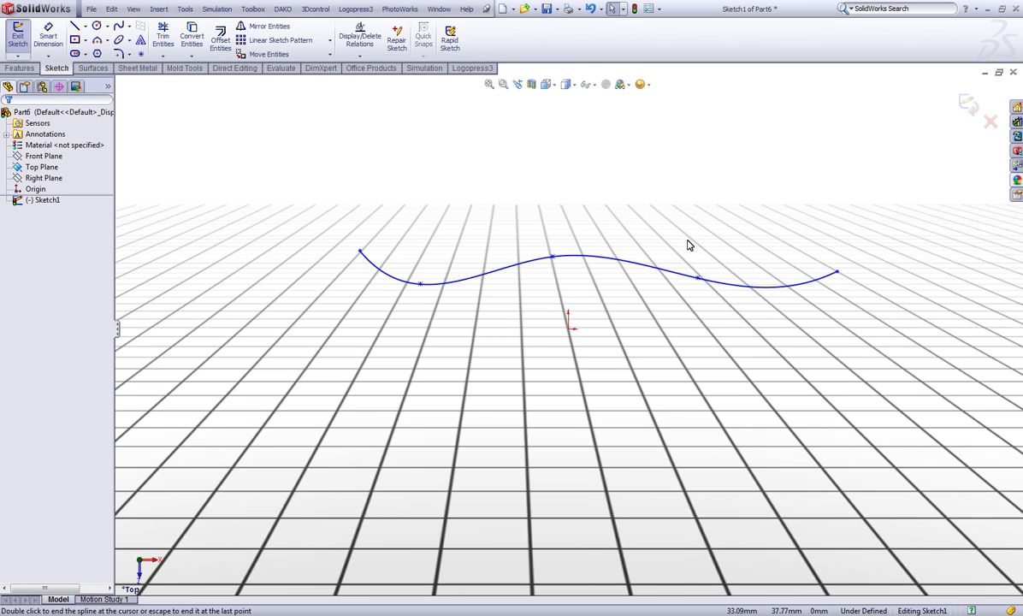
Extrude the spline as a one-direction thin feature with a blind depth of 100 mm and 10 mm thickness
click(19, 68)
click(23, 39)
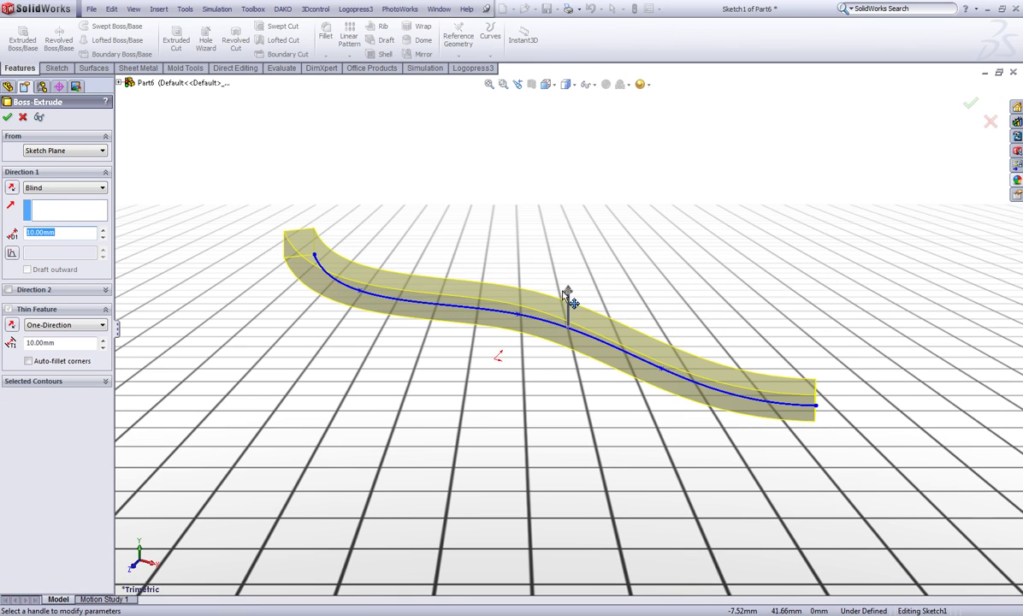
click(102, 229)
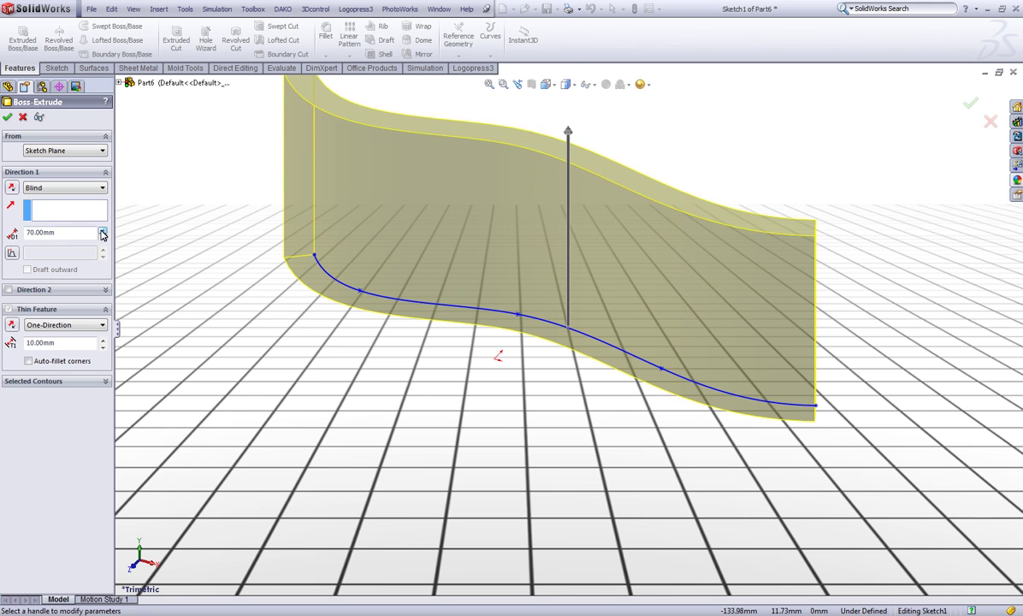
scroll(220, 233, up, 3)
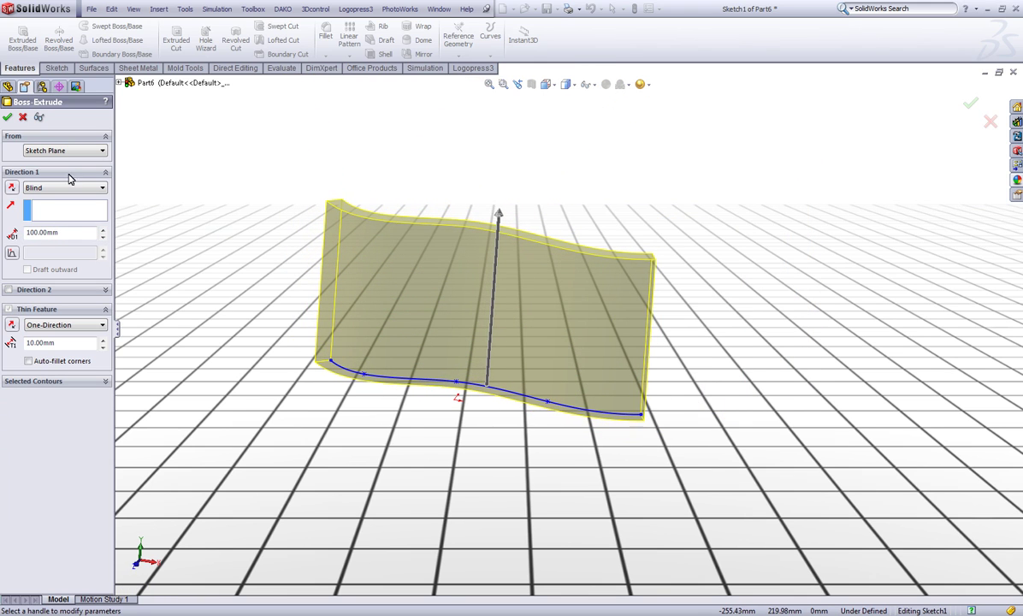
click(8, 119)
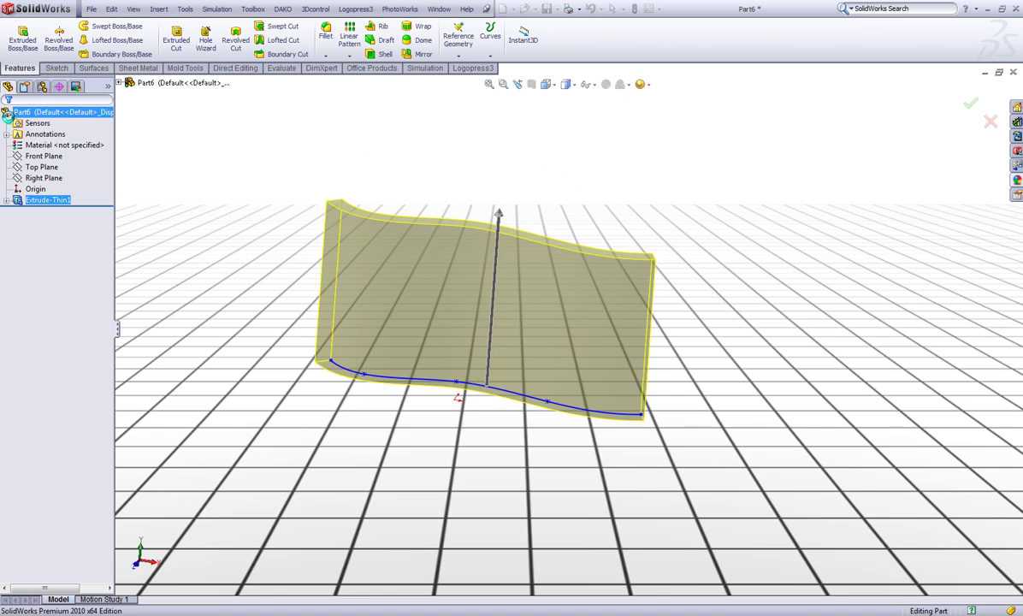
Examine the wavy extruded wall from the sides, from above and from below
key(Left)
key(Left)
key(Left)
key(Left)
key(Left)
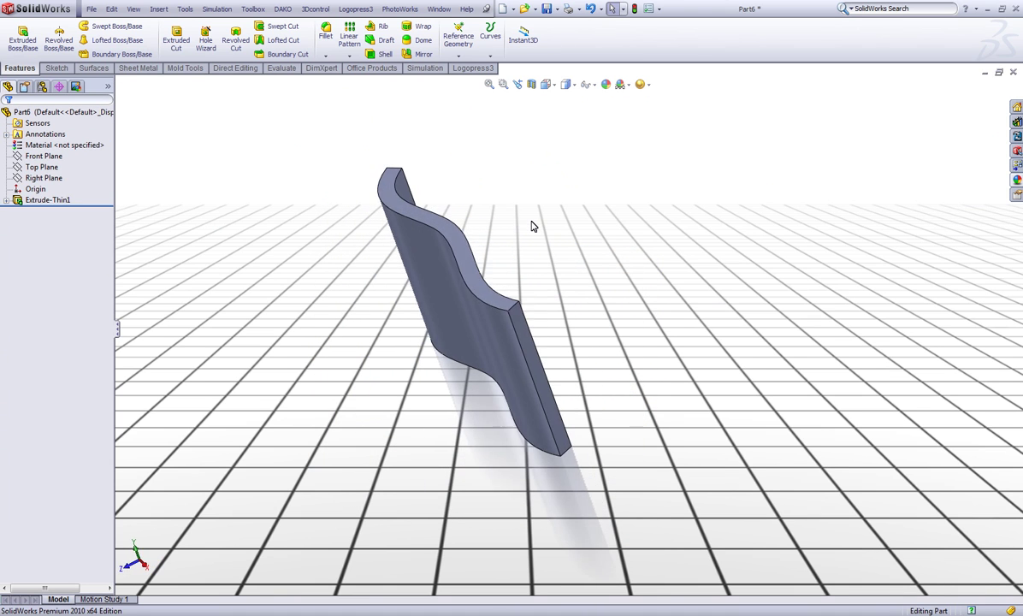
key(Right)
key(Right)
key(Right)
key(Right)
key(Right)
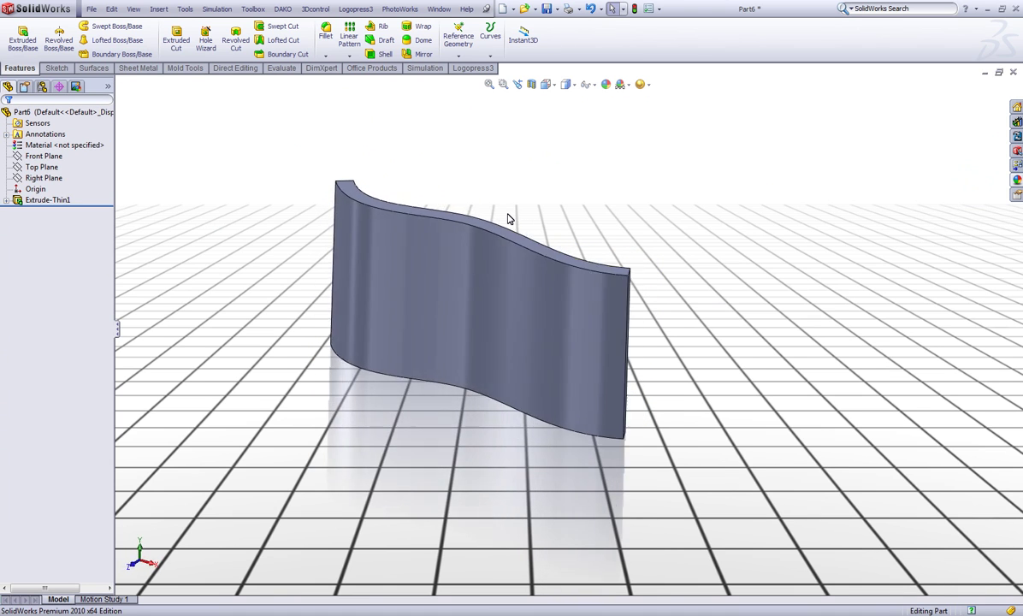
key(Up)
key(Up)
key(Up)
key(Up)
key(Up)
key(Down)
key(Down)
key(Down)
key(Down)
key(Down)
key(Down)
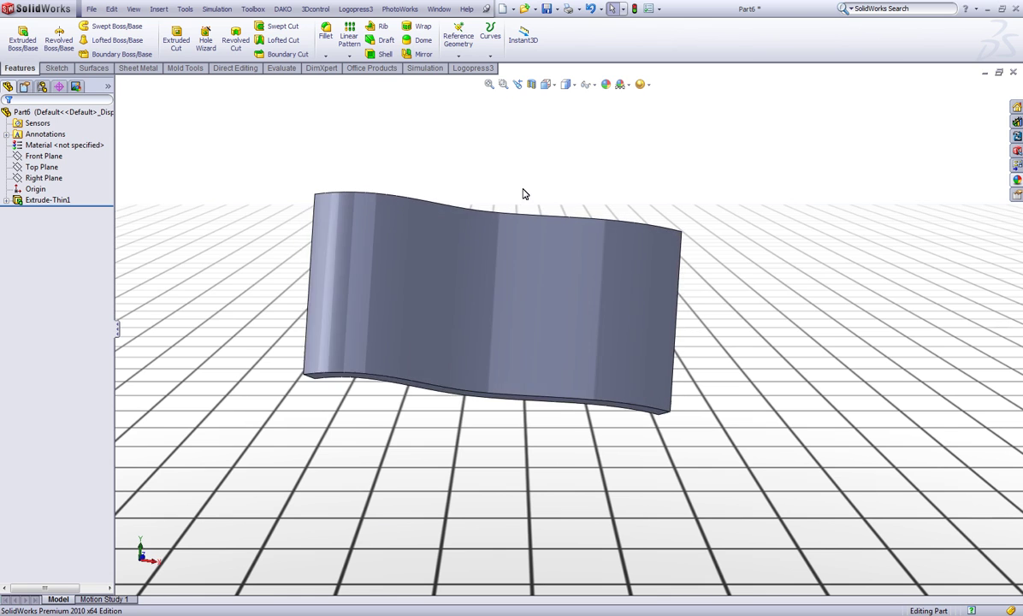
key(shift+z)
key(shift+z)
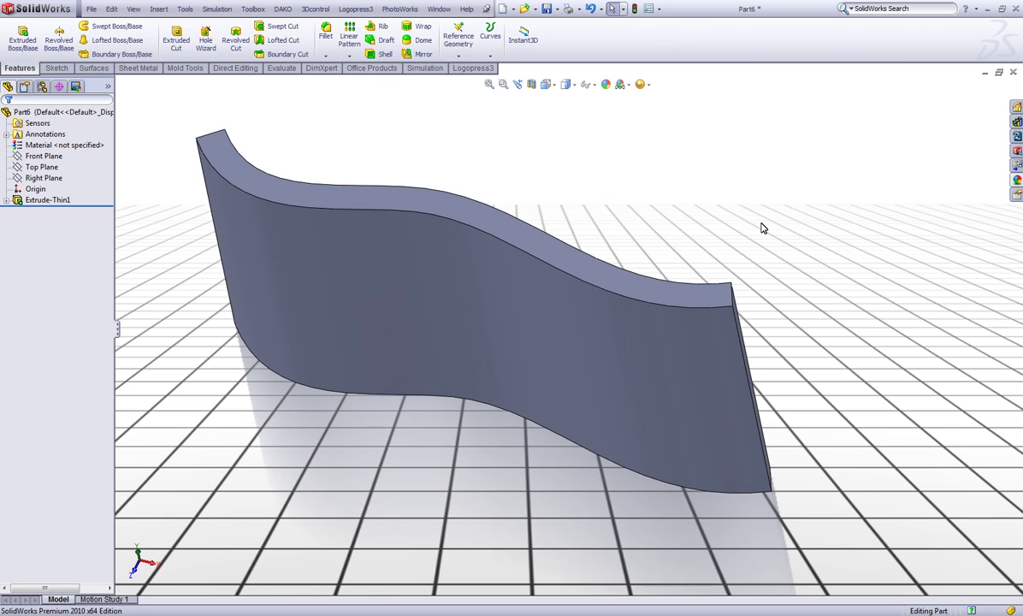
Apply the gloss blue car paint appearance to the whole part
click(1017, 181)
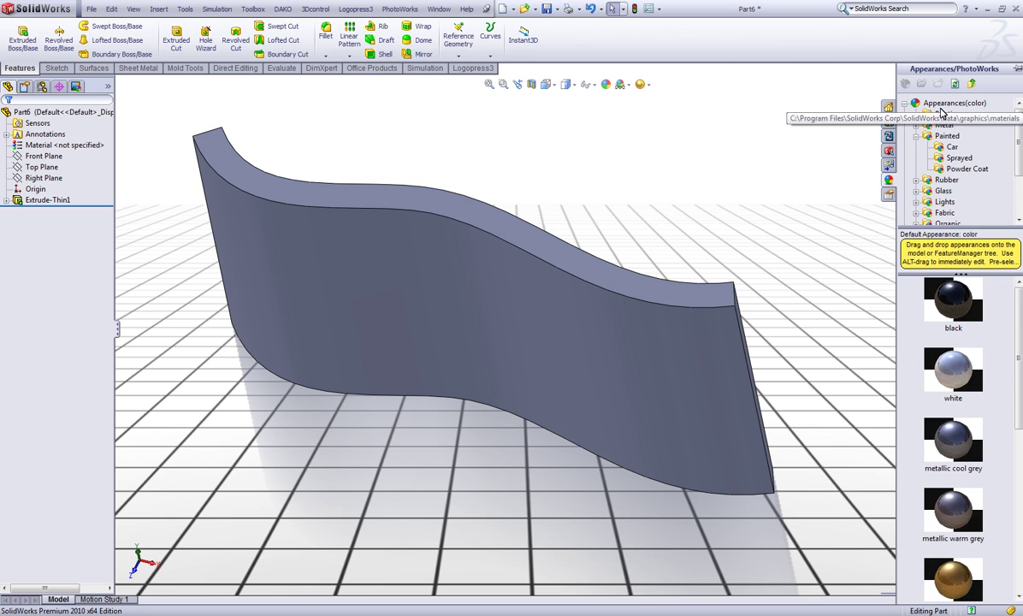
click(952, 148)
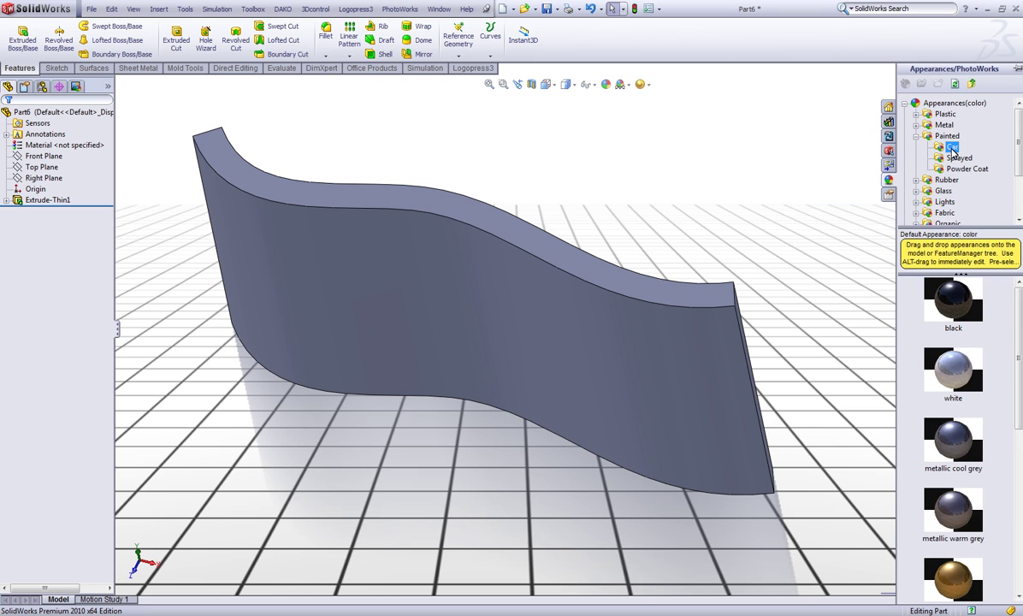
drag(1017, 337, 1020, 442)
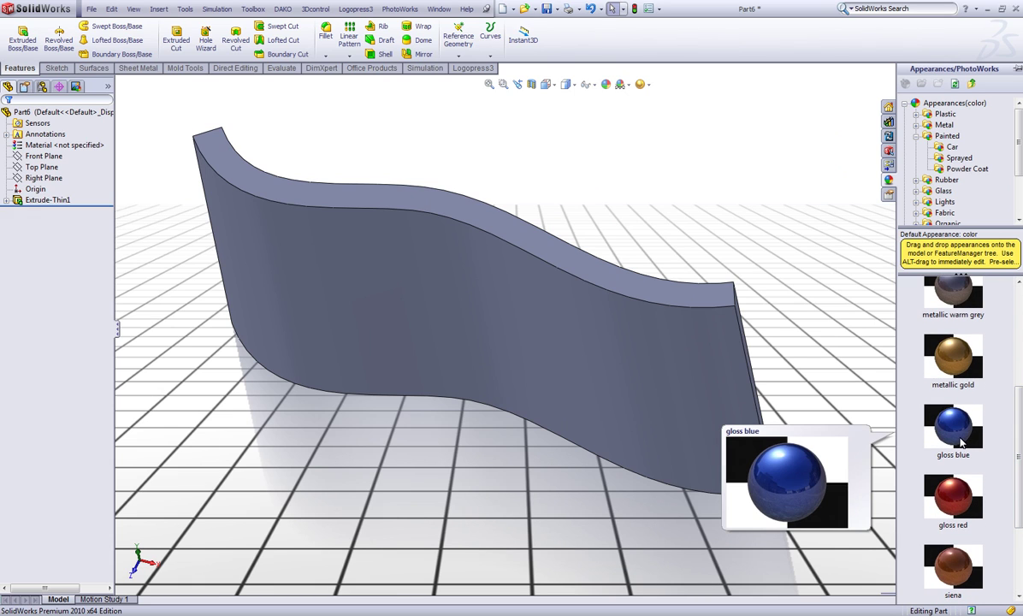
right_click(960, 436)
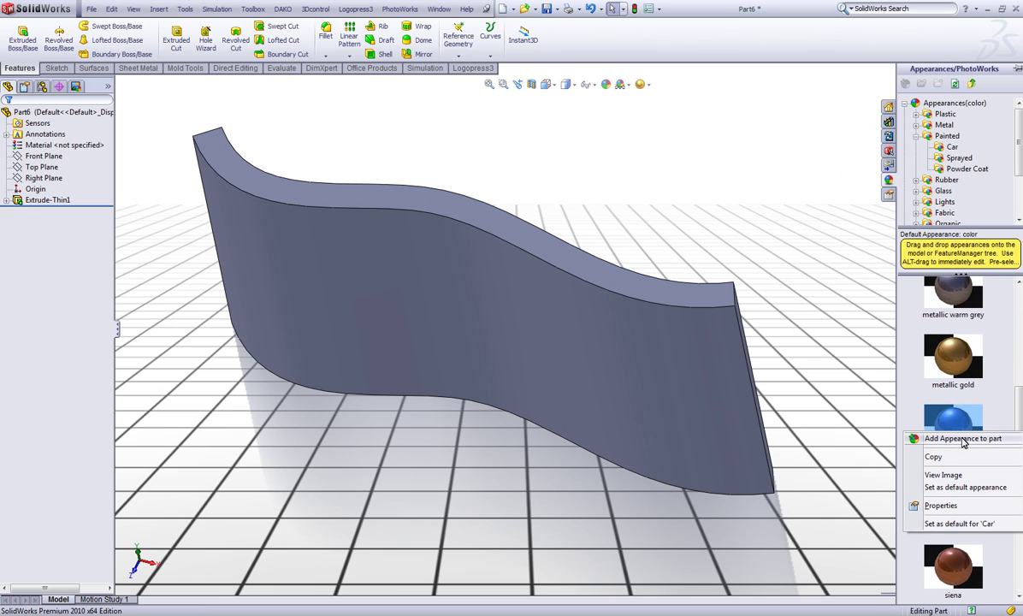
click(959, 439)
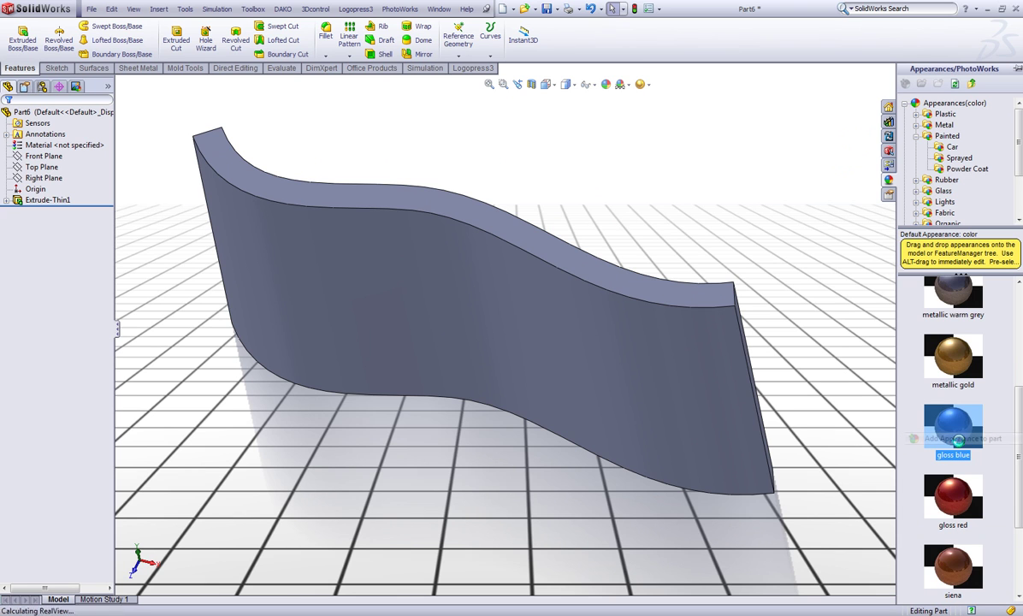
Start a sketch on the Front Plane and add the sketch text "Tutorial"
middle_drag(742, 323, 676, 199)
click(44, 157)
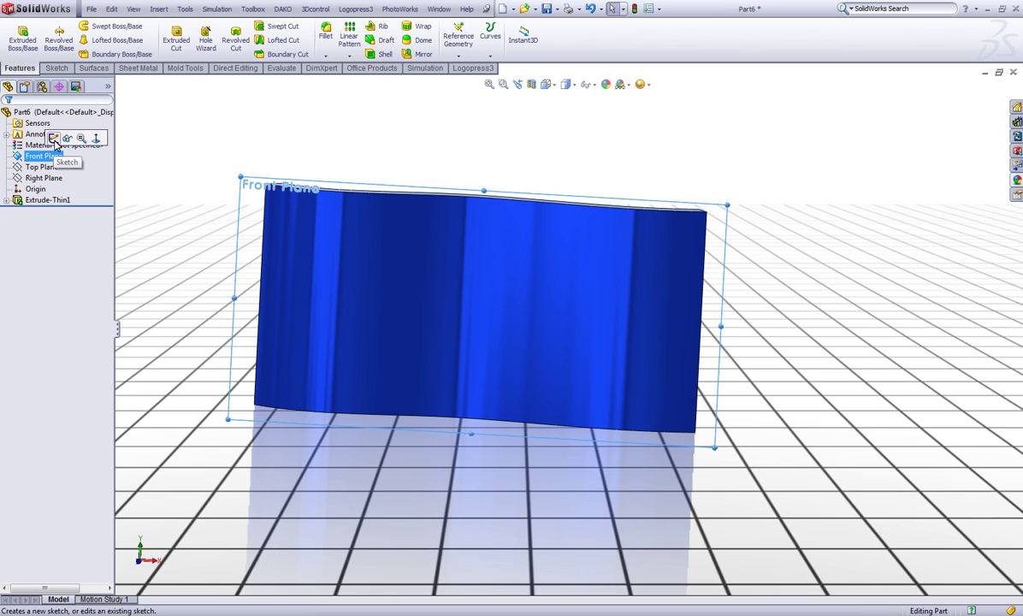
click(53, 140)
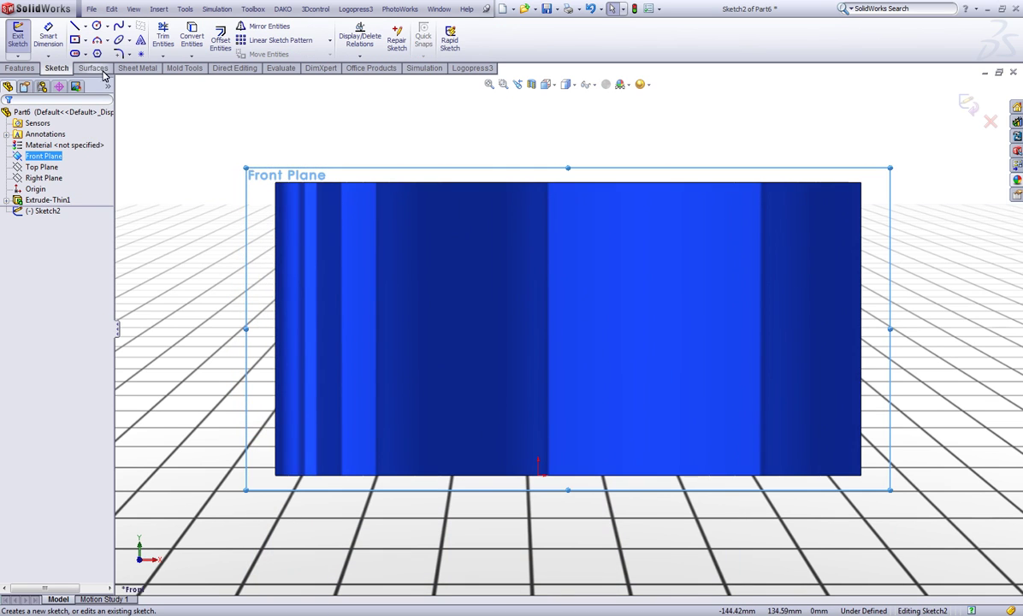
click(139, 40)
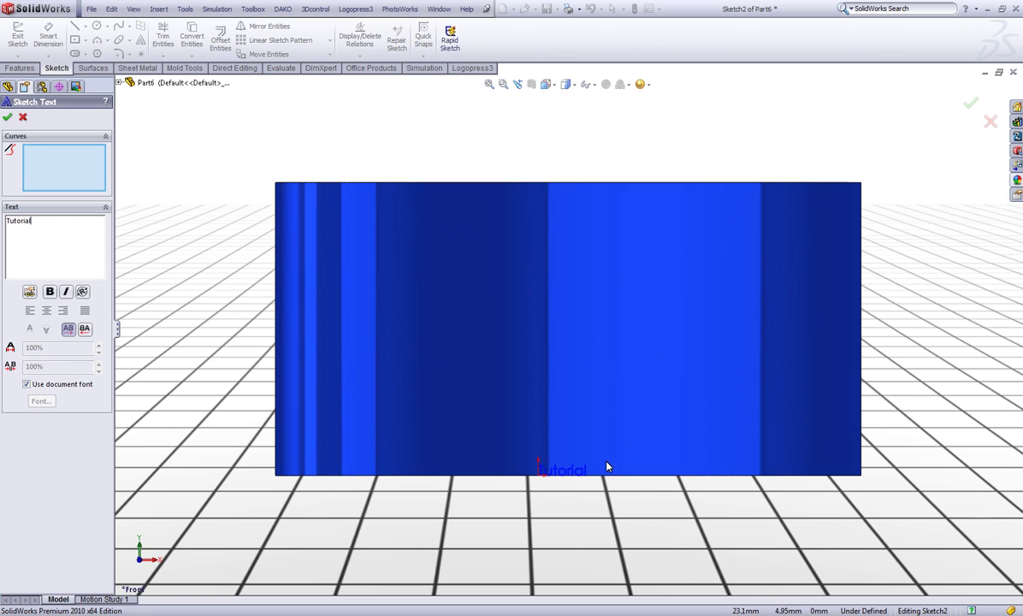
scroll(599, 471, down, 4)
scroll(566, 458, down, 2)
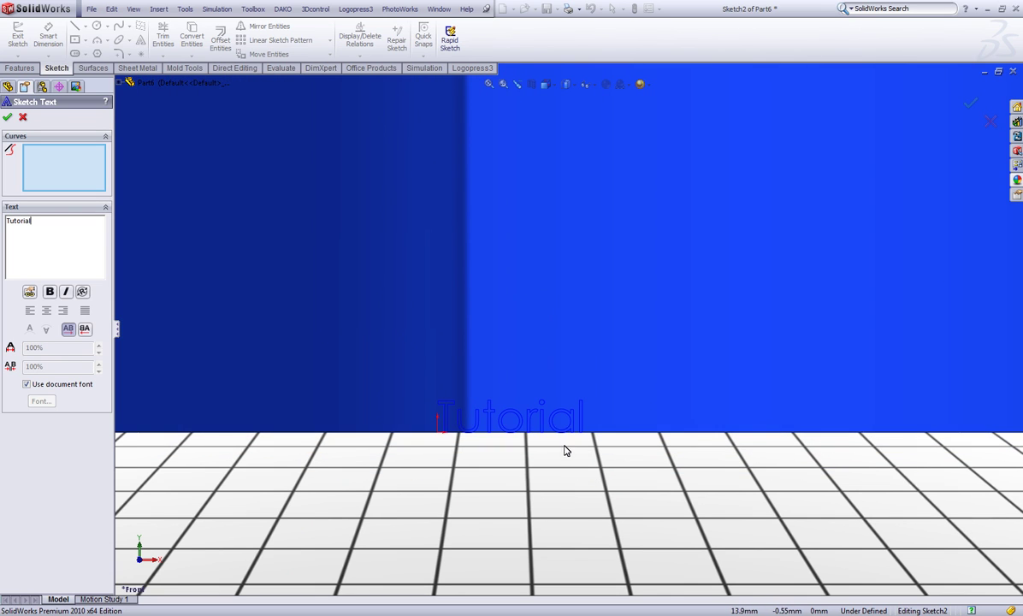
scroll(513, 432, up, 4)
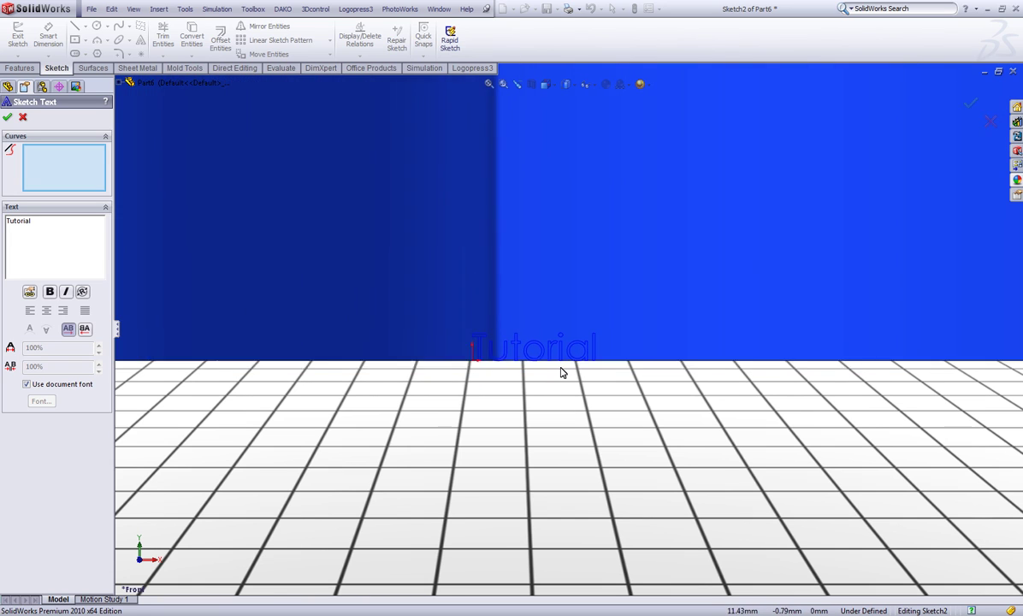
scroll(552, 361, down, 2)
scroll(528, 361, up, 2)
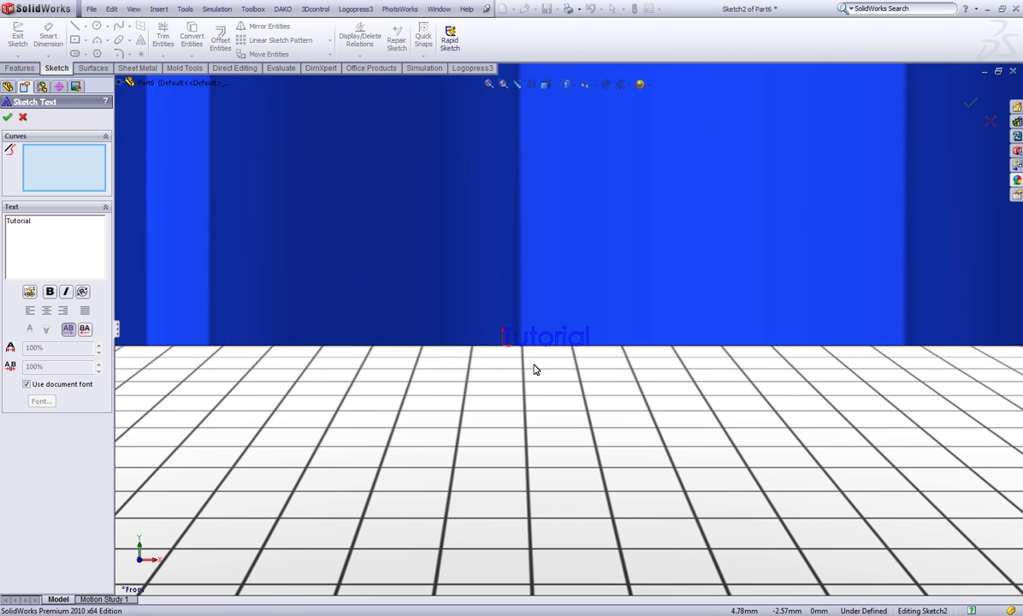
Stop using the document font for the sketch text and set its height to 70 points
click(27, 385)
click(40, 402)
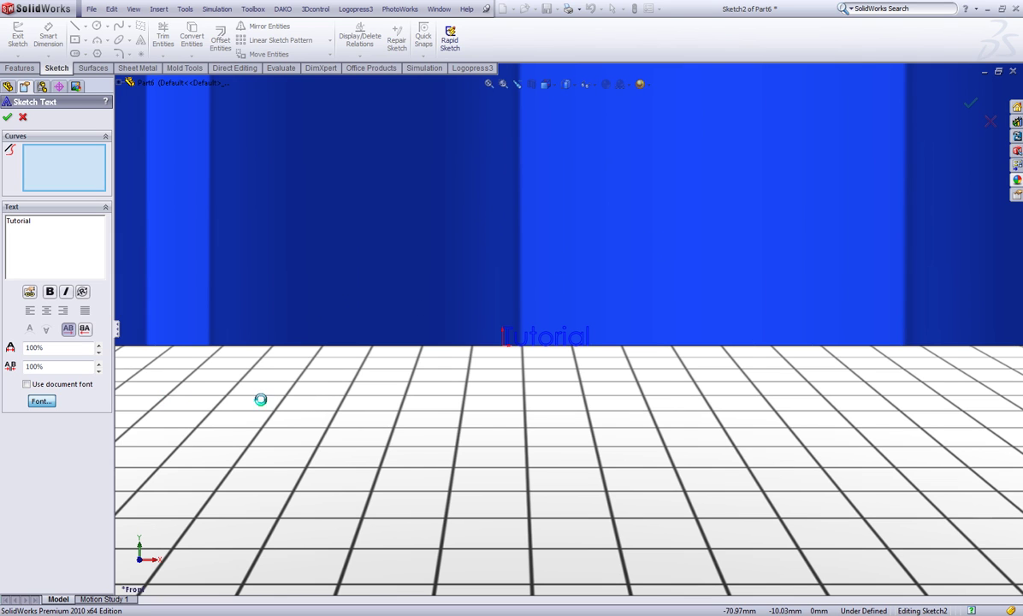
drag(450, 222, 708, 104)
click(762, 152)
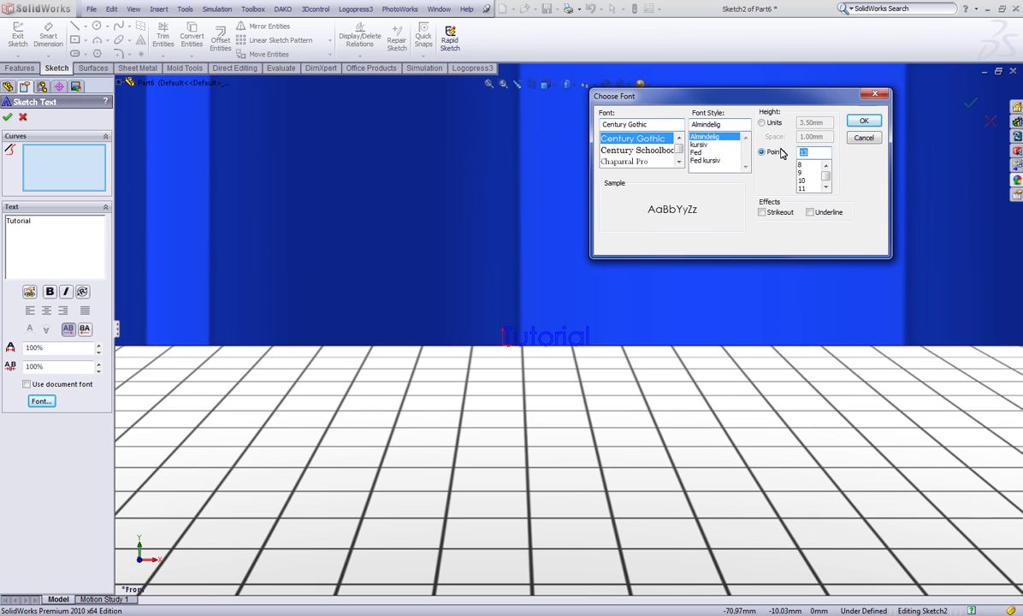
key(Return)
scroll(747, 166, up, 3)
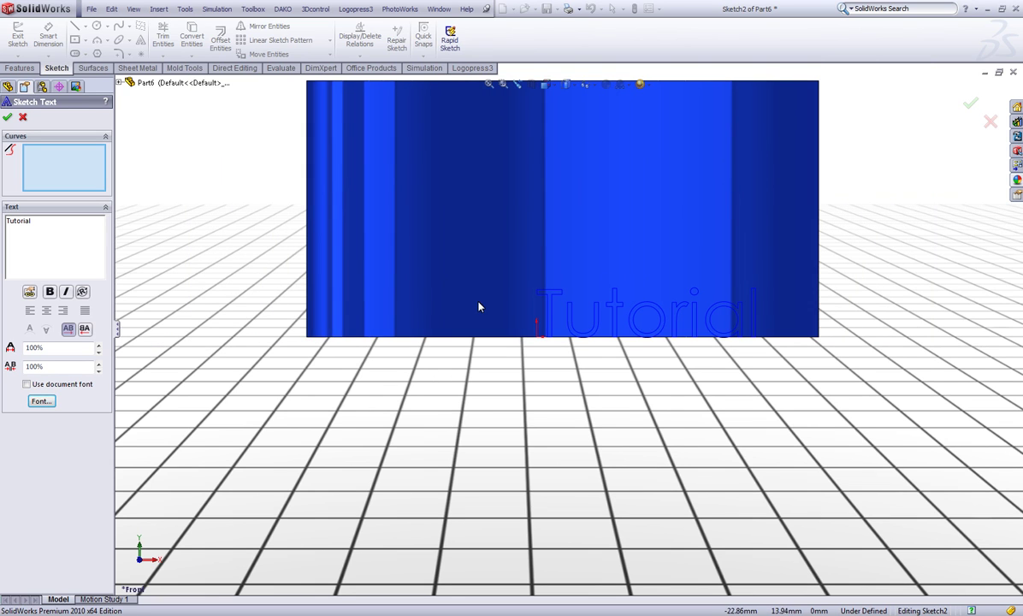
Change the sketch text's font to Forte and move the text up toward the middle of the wall
click(41, 401)
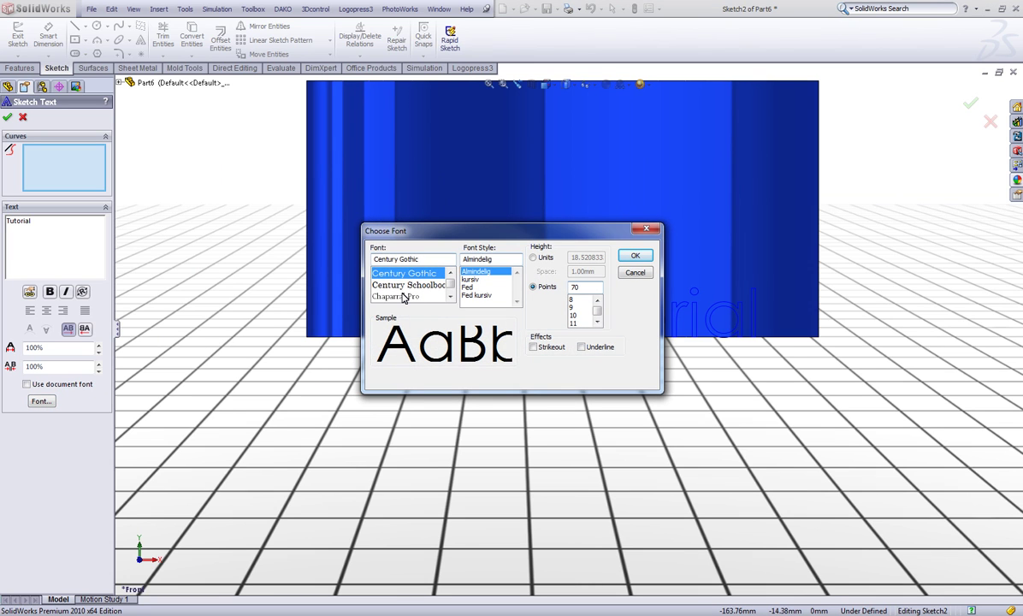
scroll(398, 293, down, 10)
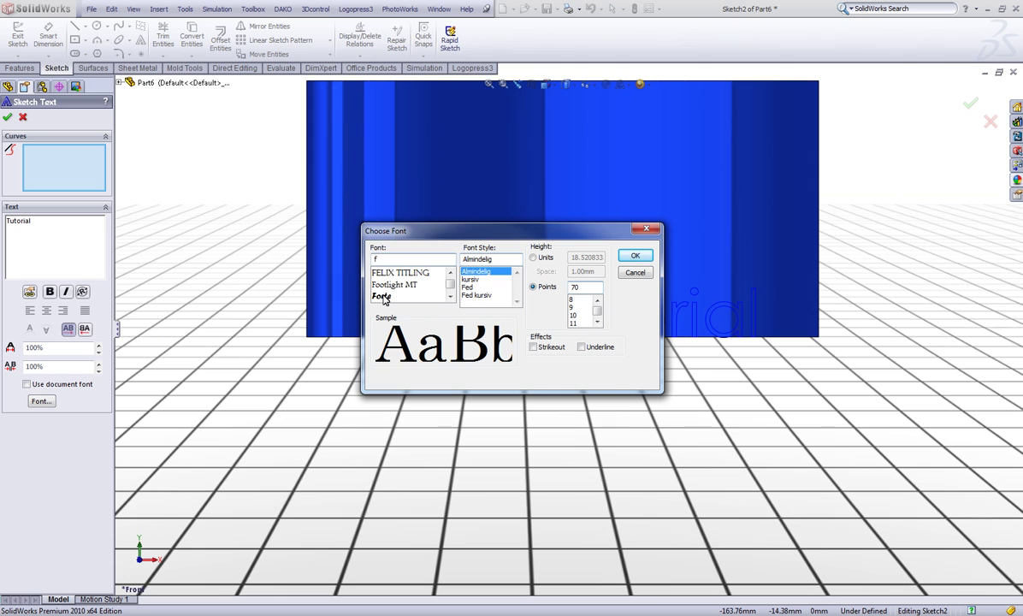
click(395, 296)
click(637, 257)
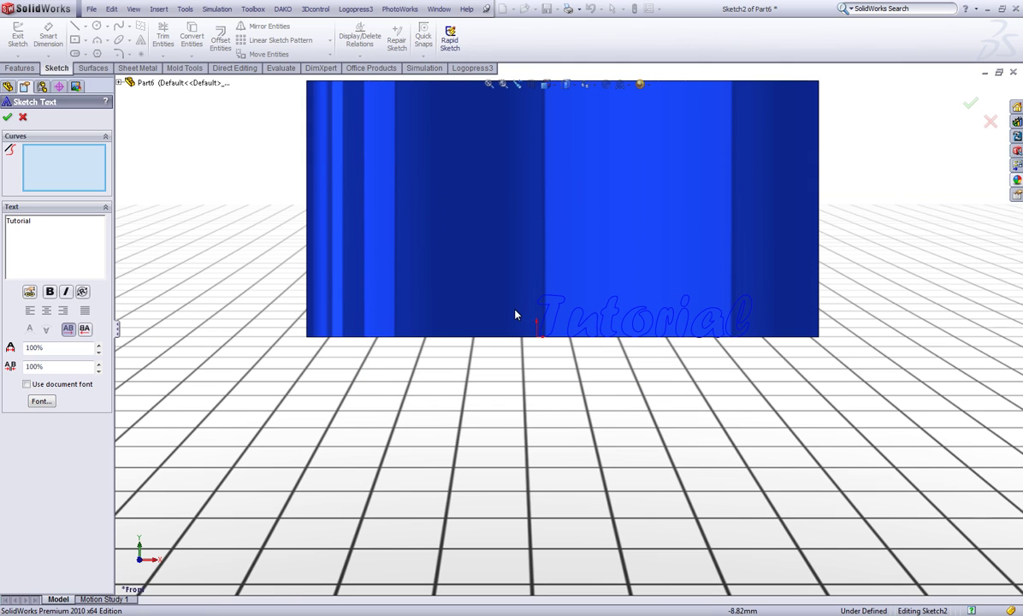
click(455, 262)
Set the text height to 90 points, shift the text slightly to center it on the wall, and accept it
click(41, 402)
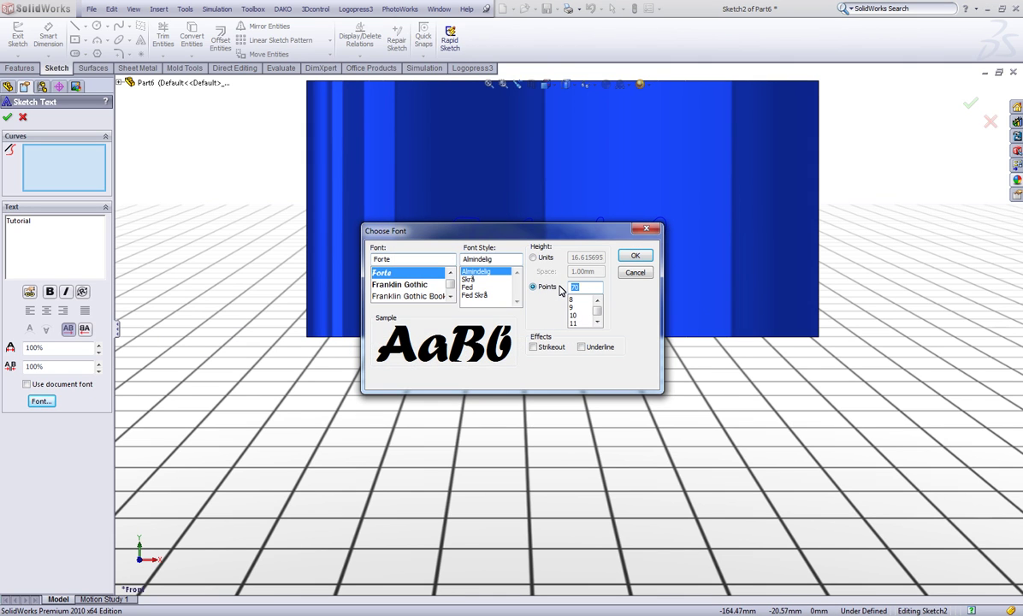
text(90)
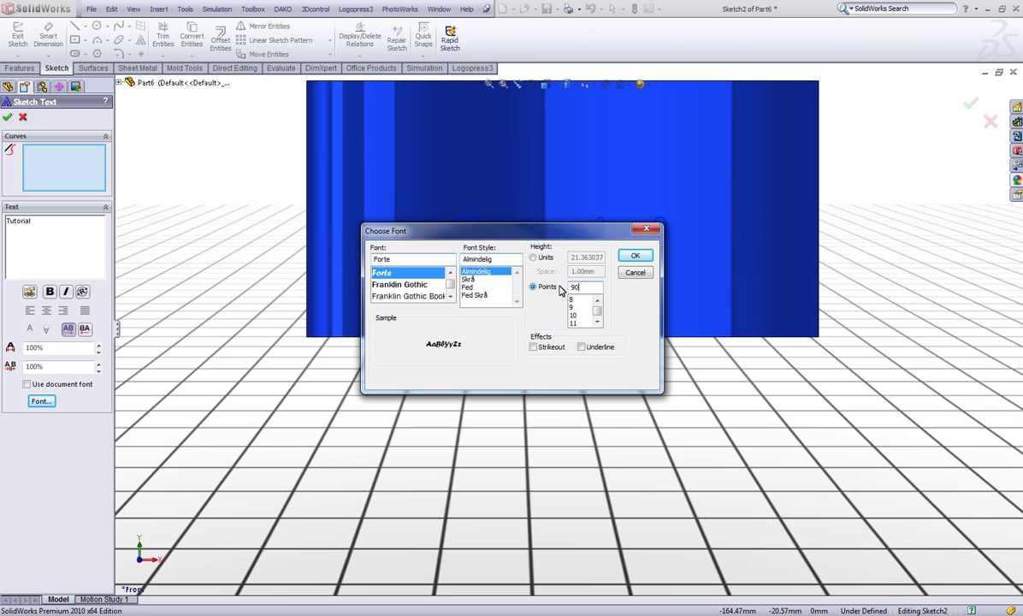
click(635, 256)
drag(441, 270, 419, 266)
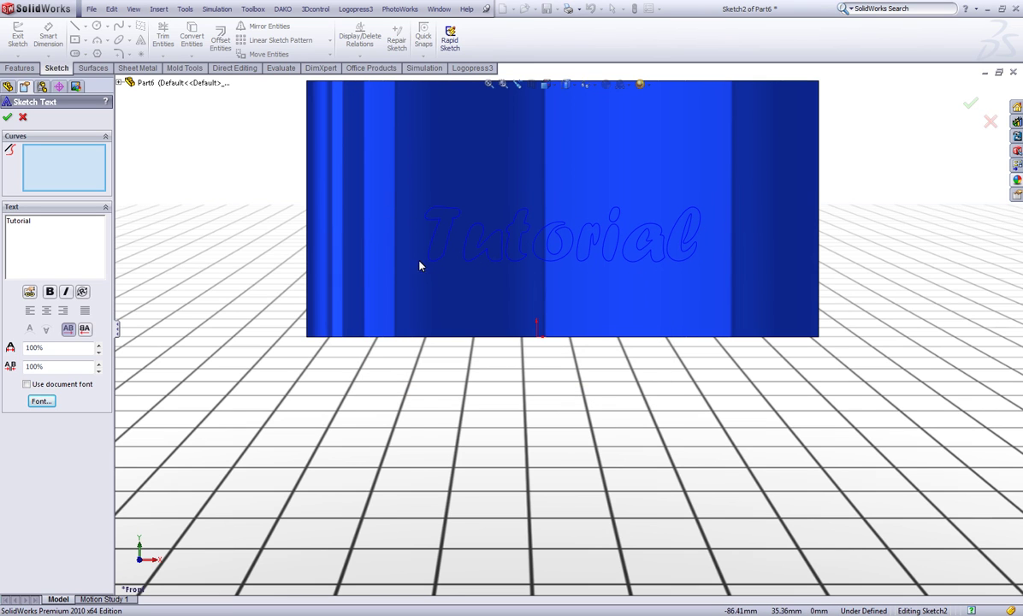
click(7, 119)
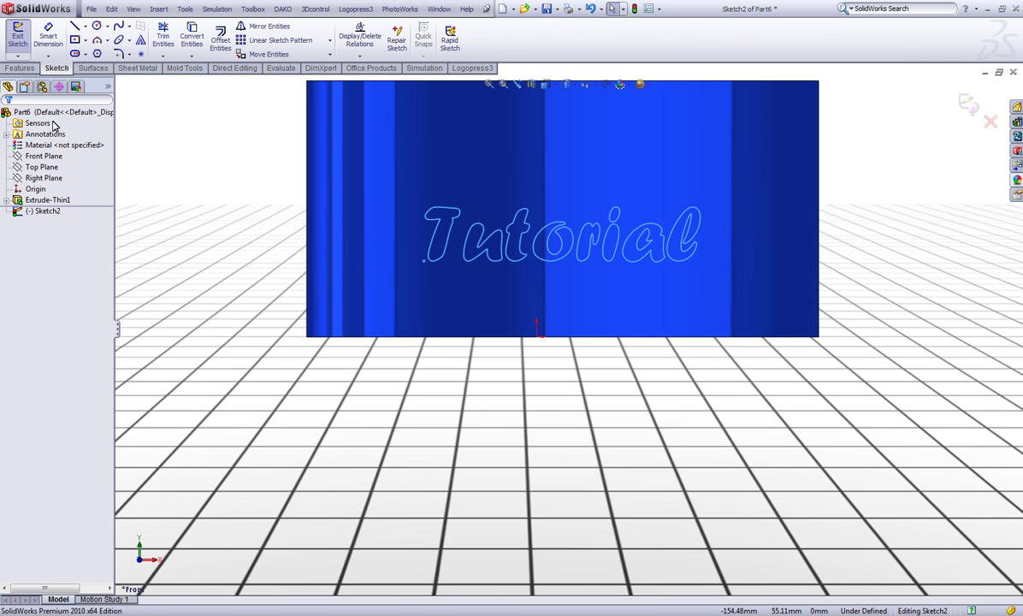
key(ctrl+7)
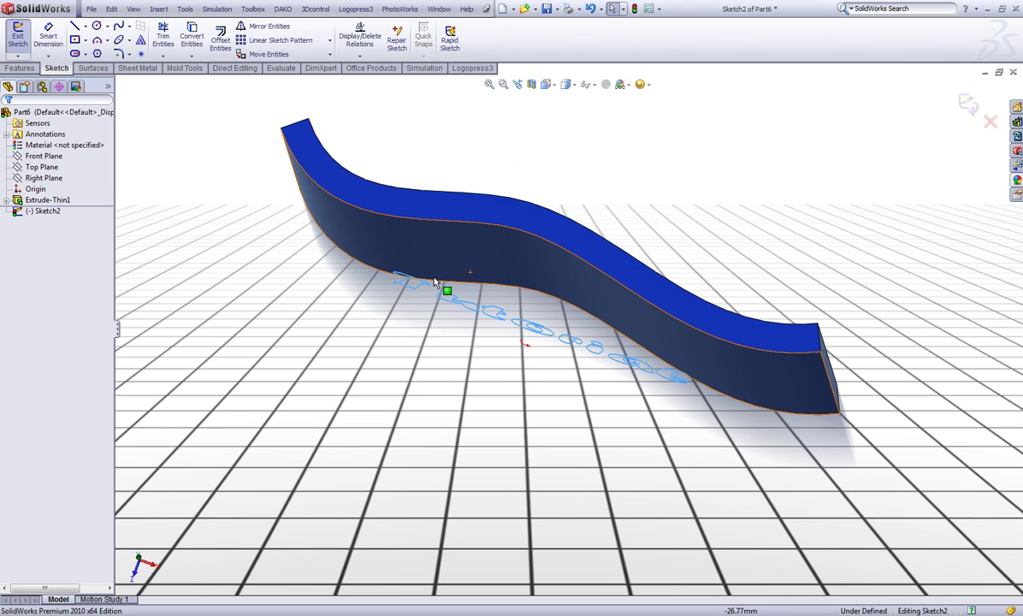
Project the "Tutorial" text sketch onto the wall's curved front face as a split line
key(ctrl+1)
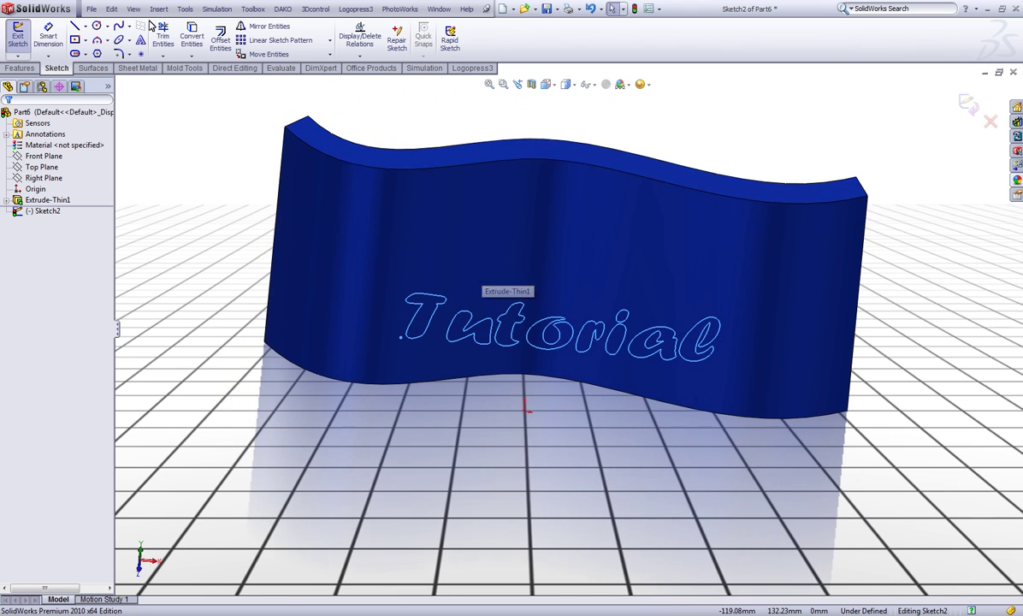
click(158, 10)
mouse_move(182, 127)
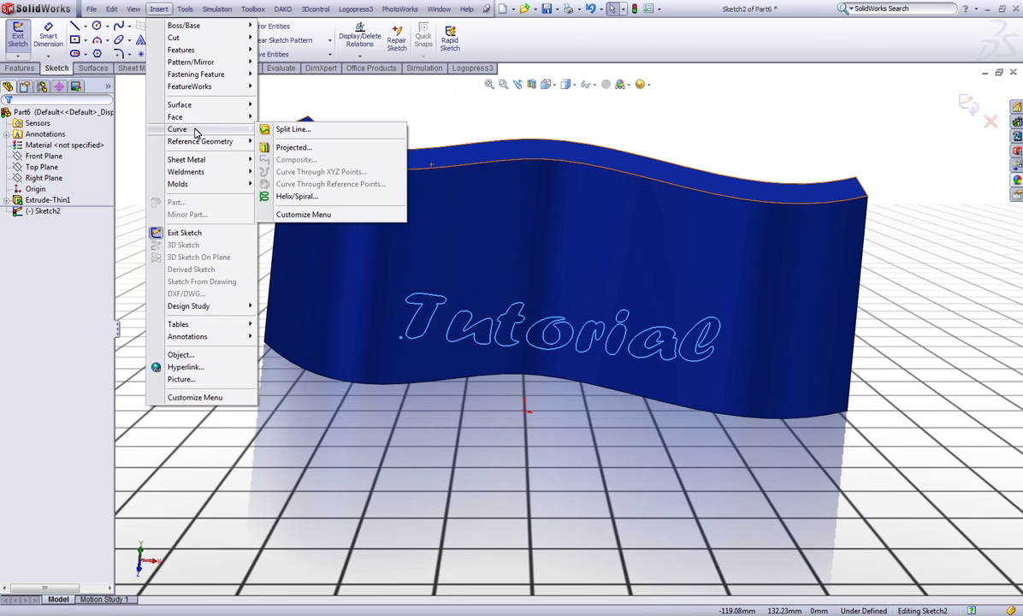
click(293, 129)
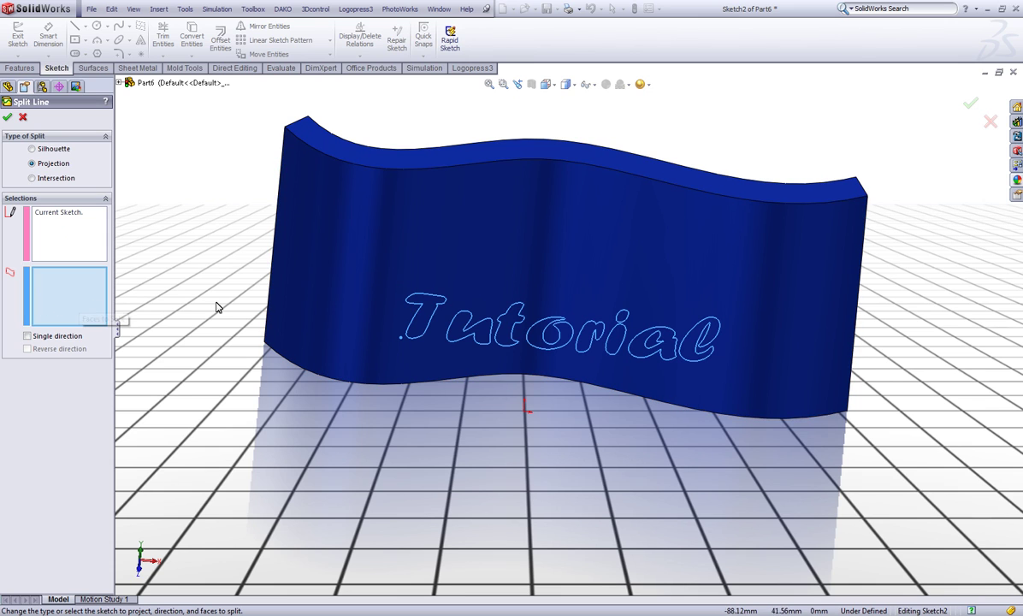
click(384, 291)
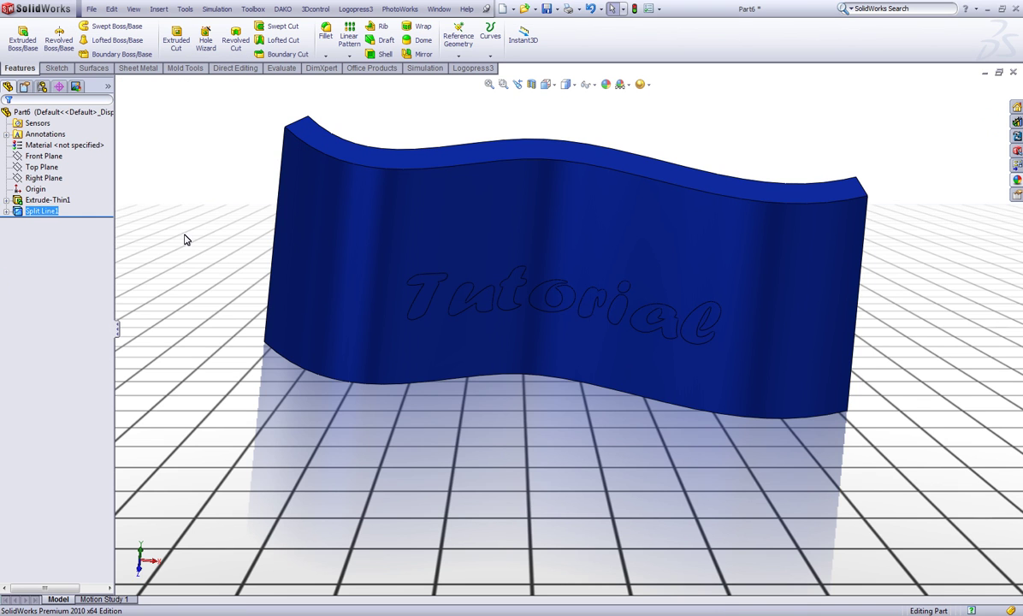
click(176, 240)
Delete the split line feature from the part
mouse_move(535, 283)
middle_down()
mouse_move(516, 261)
mouse_move(434, 324)
mouse_move(471, 256)
mouse_move(530, 245)
mouse_move(486, 340)
mouse_move(438, 329)
mouse_move(295, 230)
mouse_move(521, 171)
mouse_move(567, 171)
mouse_move(548, 172)
middle_up()
click(42, 211)
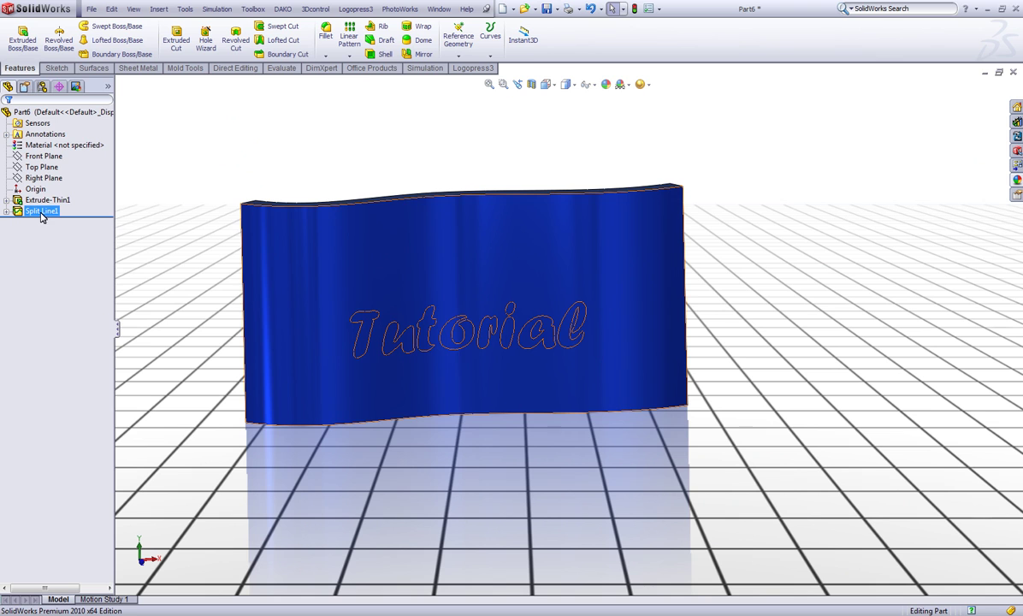
right_click(47, 210)
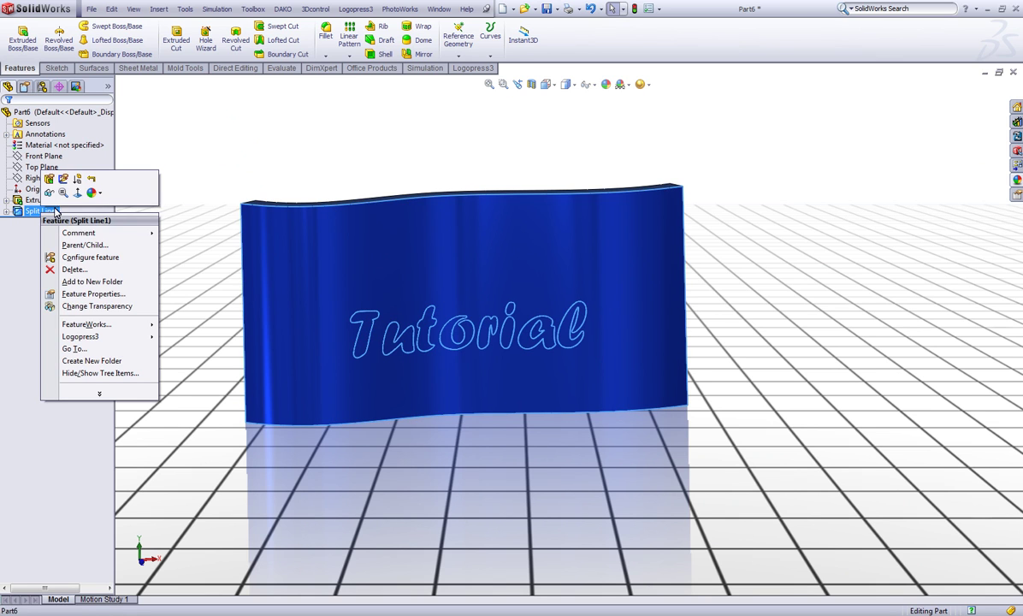
click(71, 272)
click(587, 246)
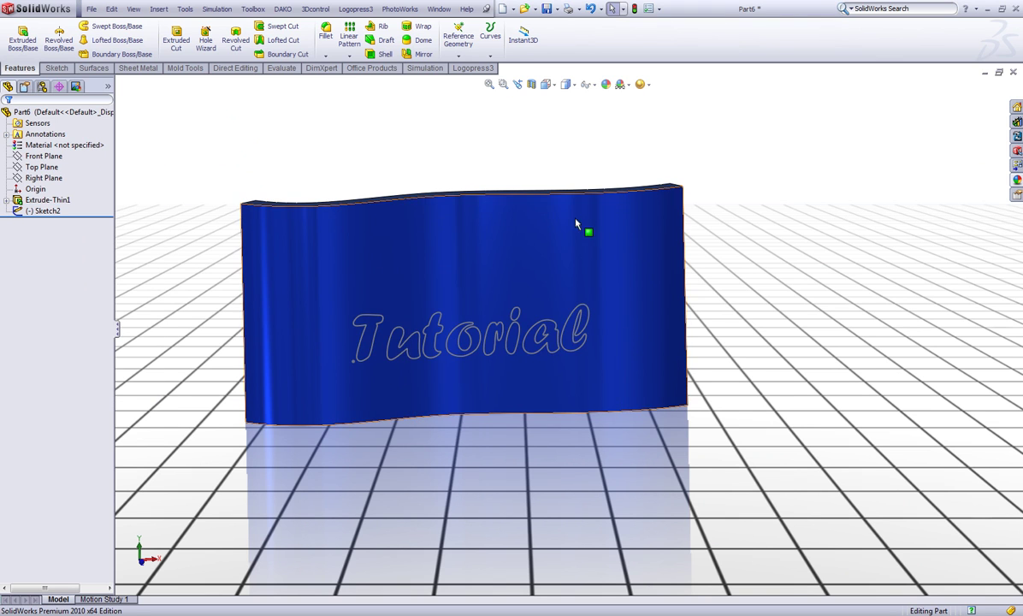
Wrap the "Tutorial" text sketch onto the wall's curved front face with the Scribe option
middle_drag(576, 223, 507, 156)
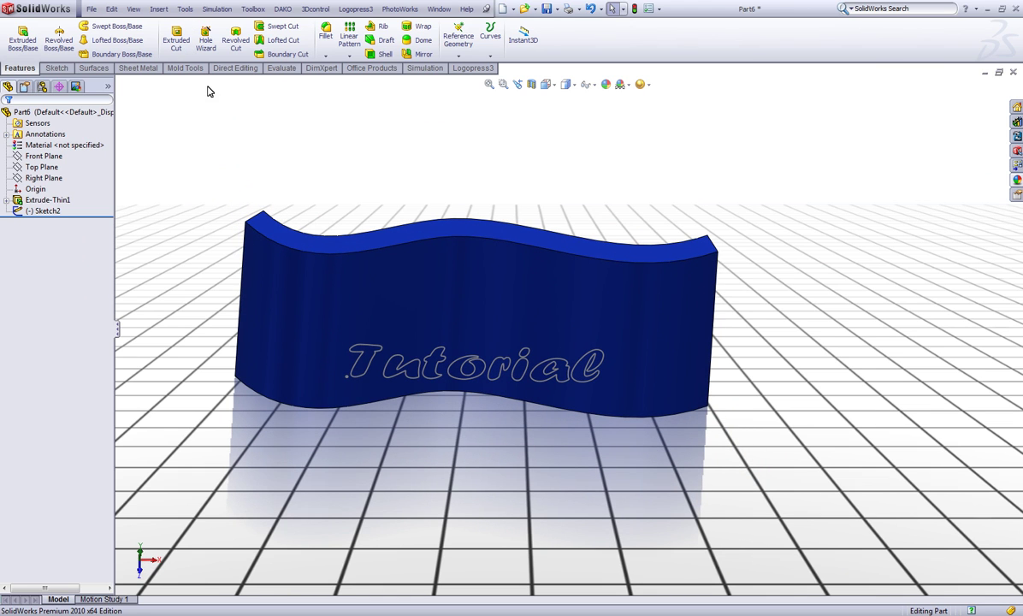
middle_drag(387, 165, 327, 146)
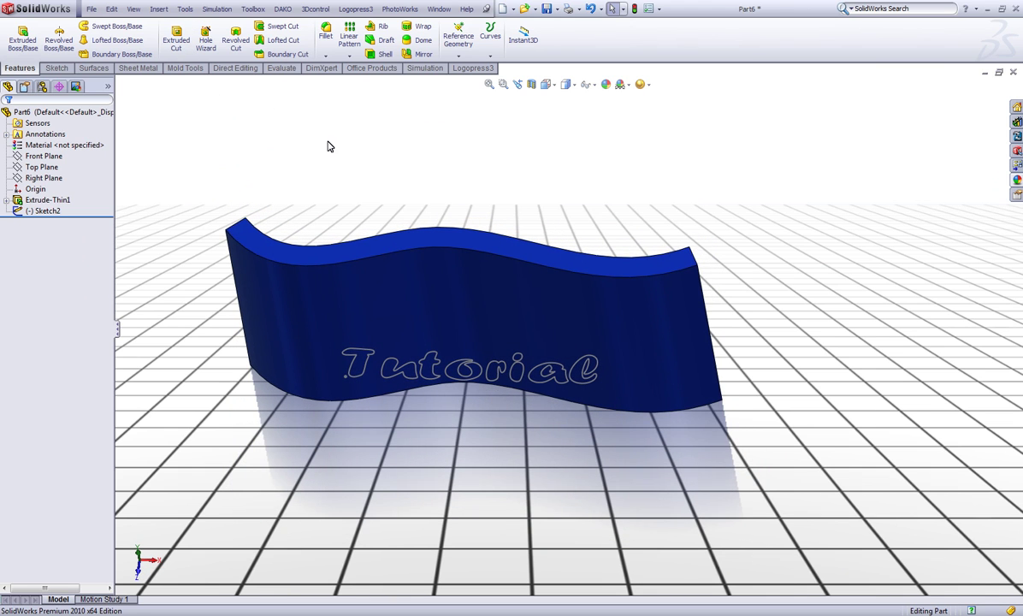
click(162, 12)
mouse_move(195, 52)
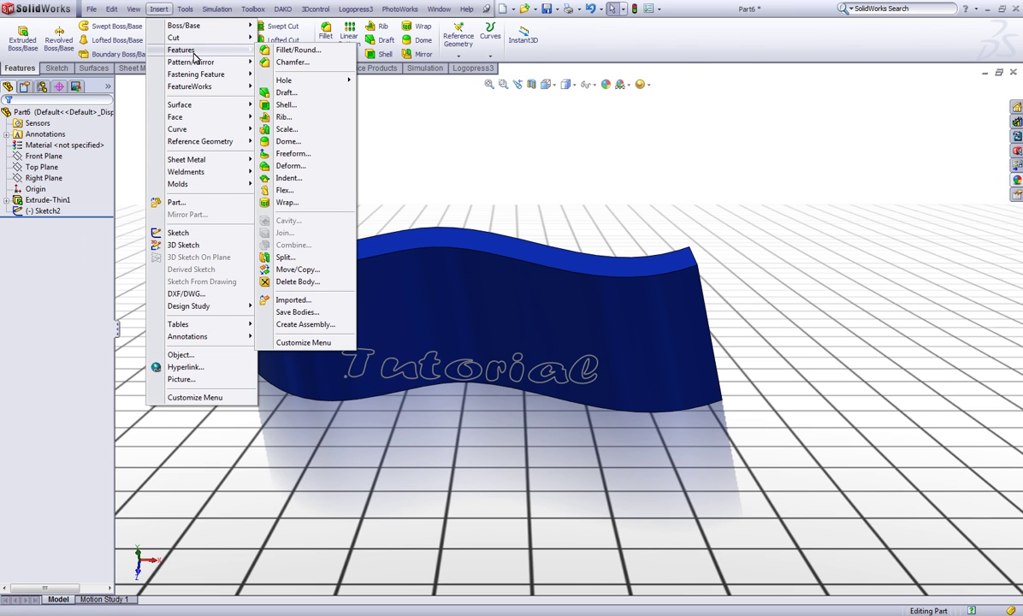
click(289, 202)
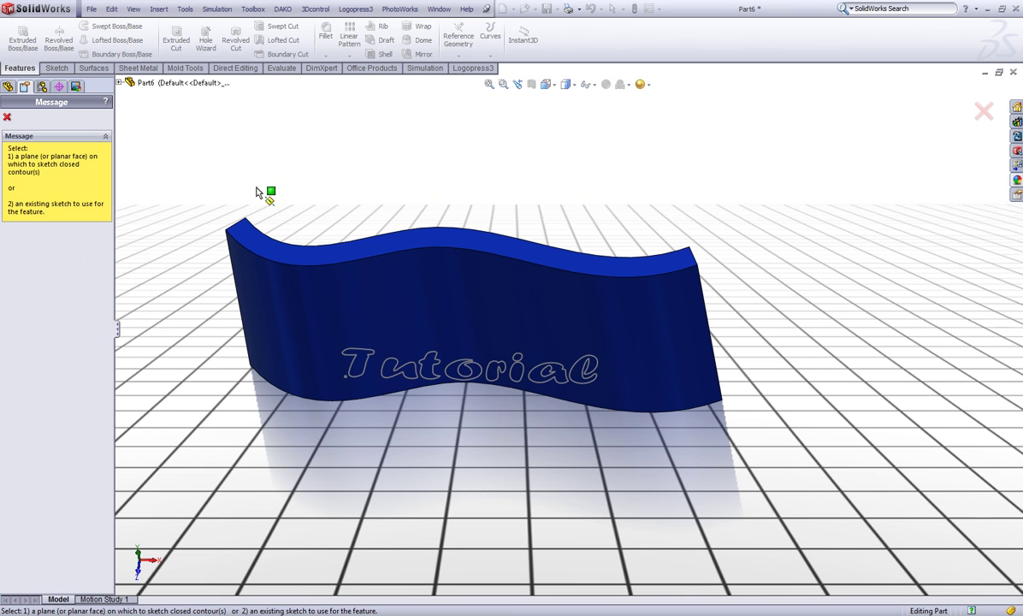
click(121, 83)
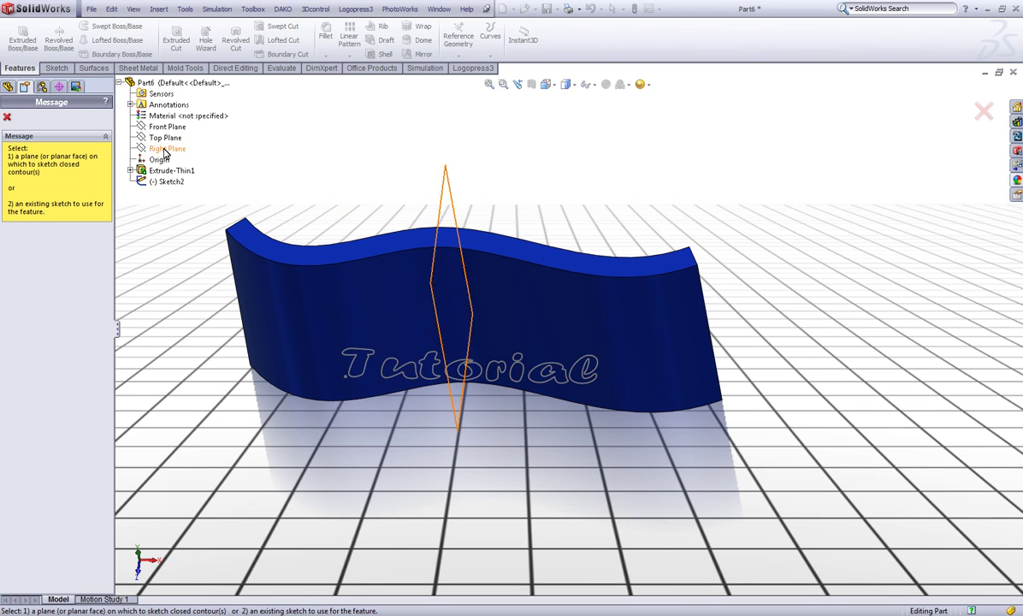
click(165, 184)
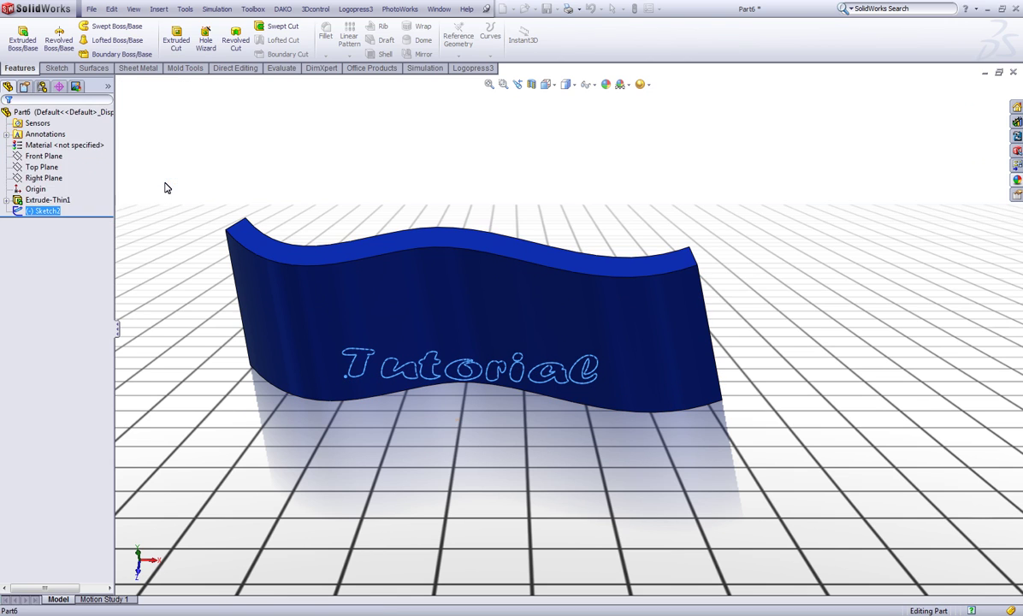
middle_drag(302, 201, 249, 201)
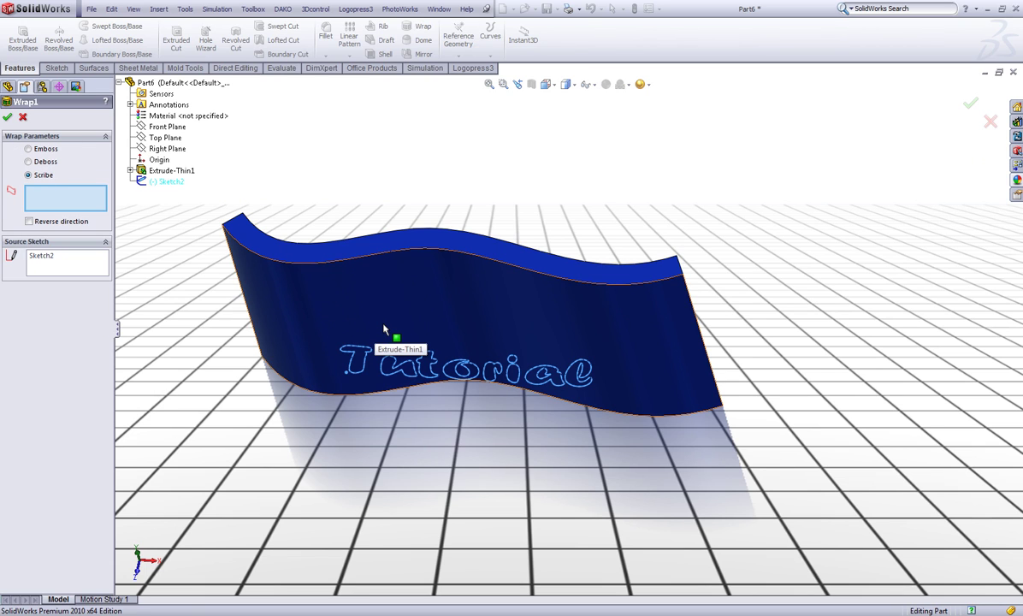
middle_drag(394, 329, 394, 322)
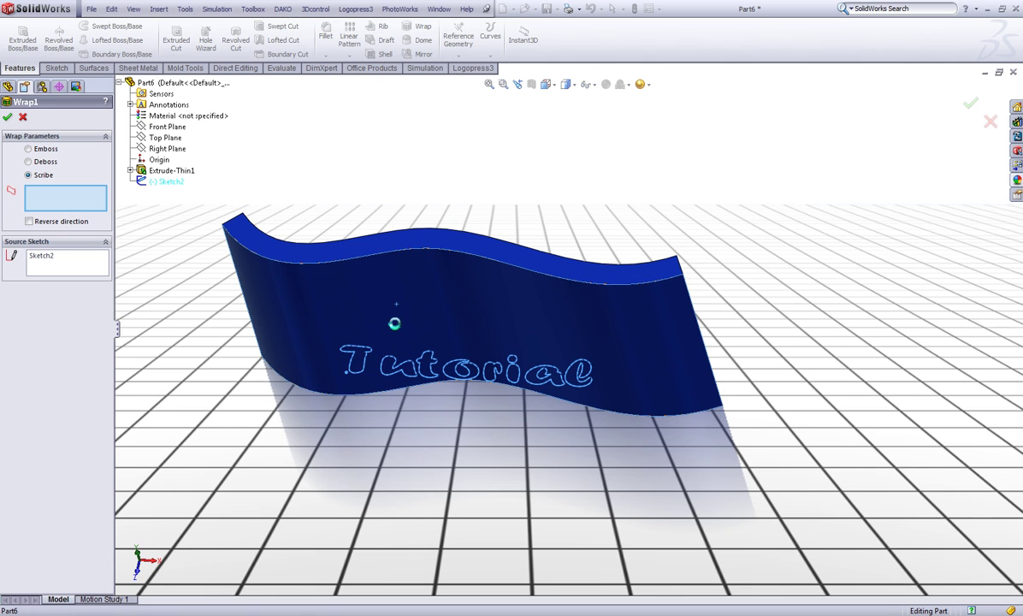
click(603, 291)
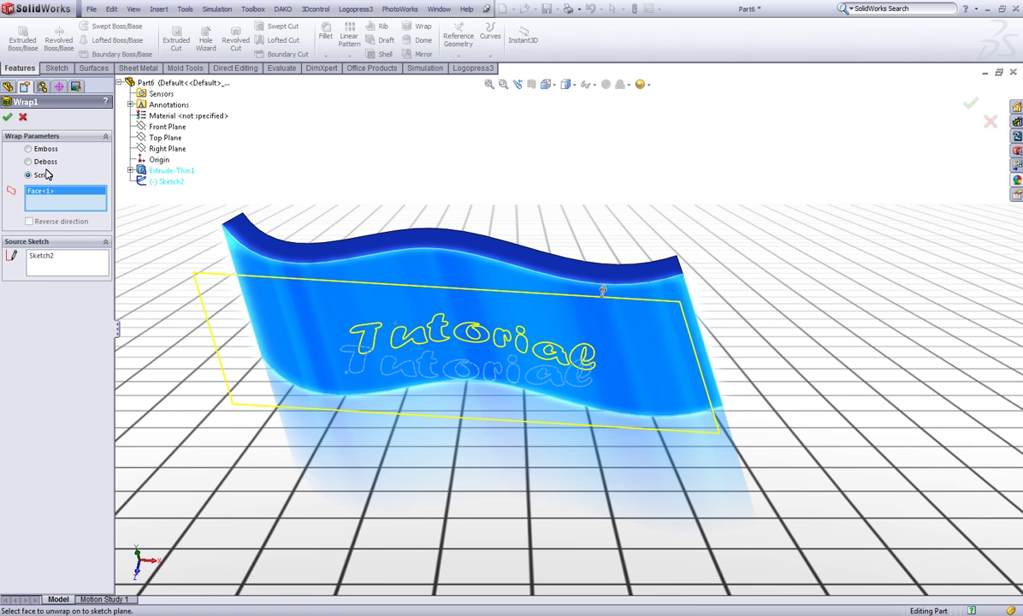
click(10, 117)
Examine the scribed text on the wall's curved face from several viewing angles
key(Up)
key(Up)
key(Up)
key(Up)
key(Up)
key(Up)
key(Up)
key(Up)
key(Up)
key(Up)
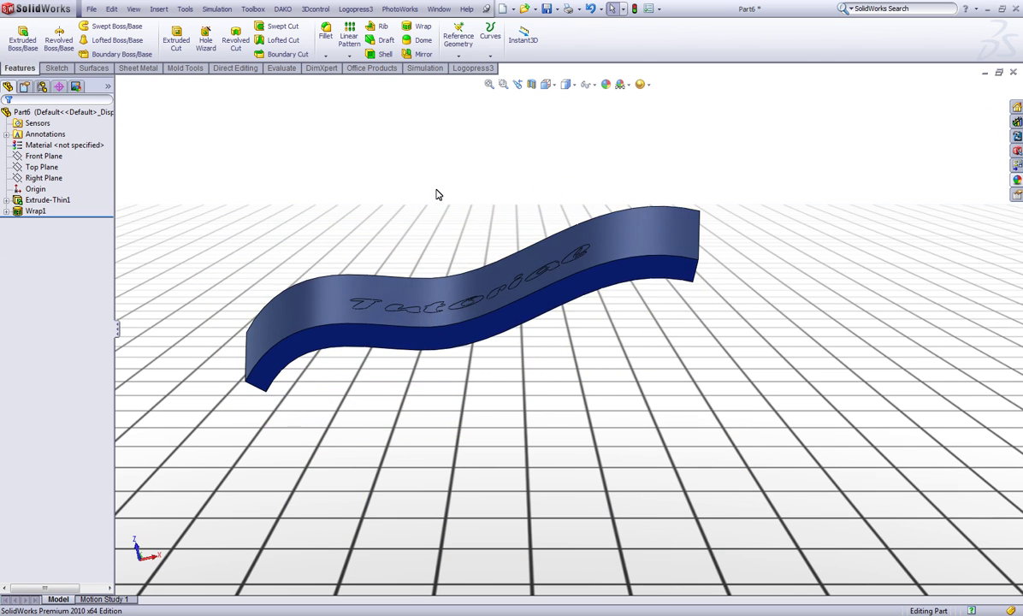
key(Down)
key(Down)
key(Down)
key(Down)
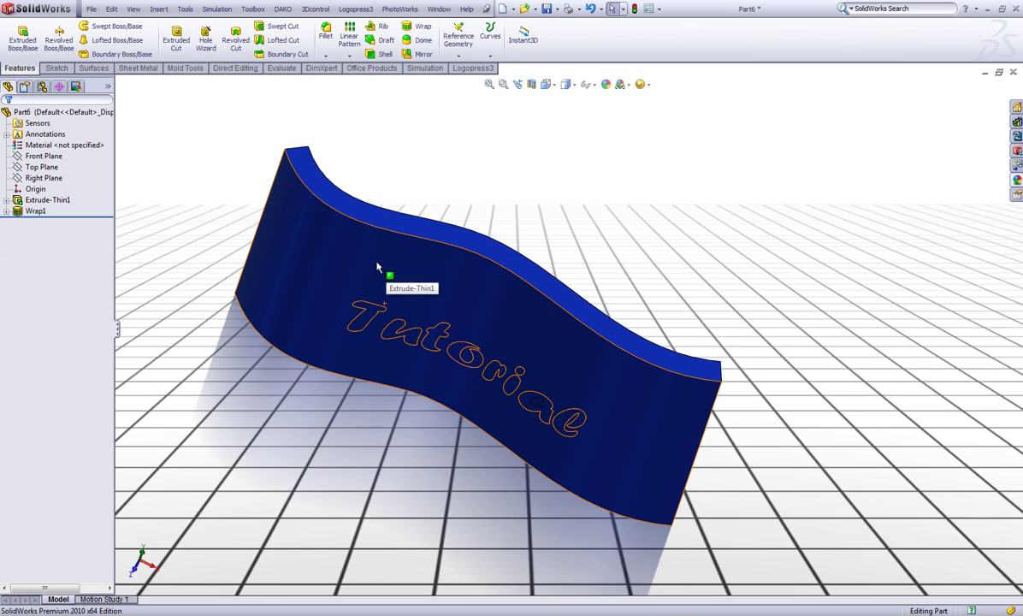
key(ctrl+shift+z)
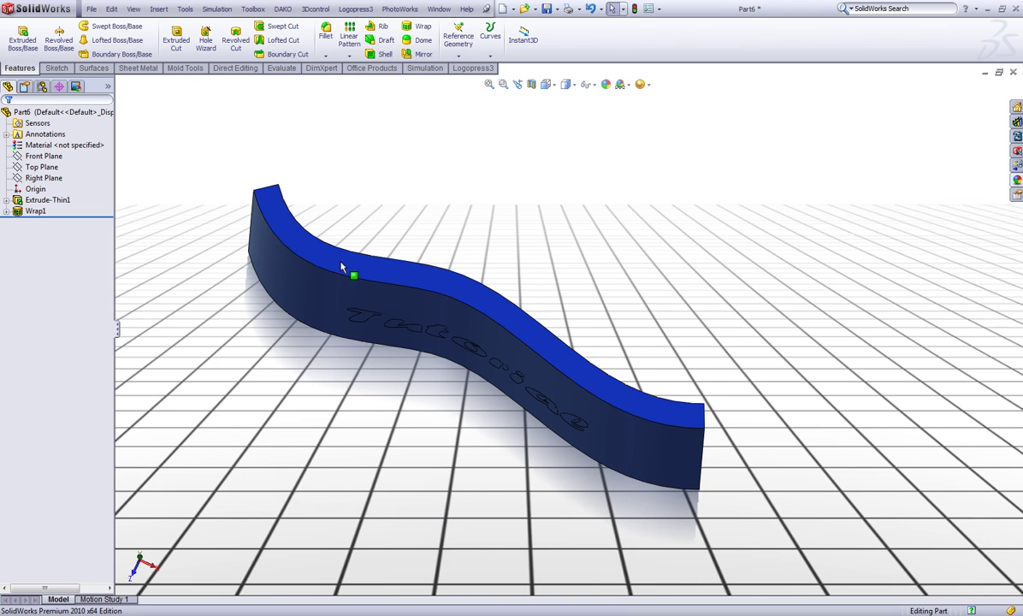
Change the wrap feature's type to Emboss with a 4 mm thickness
click(39, 213)
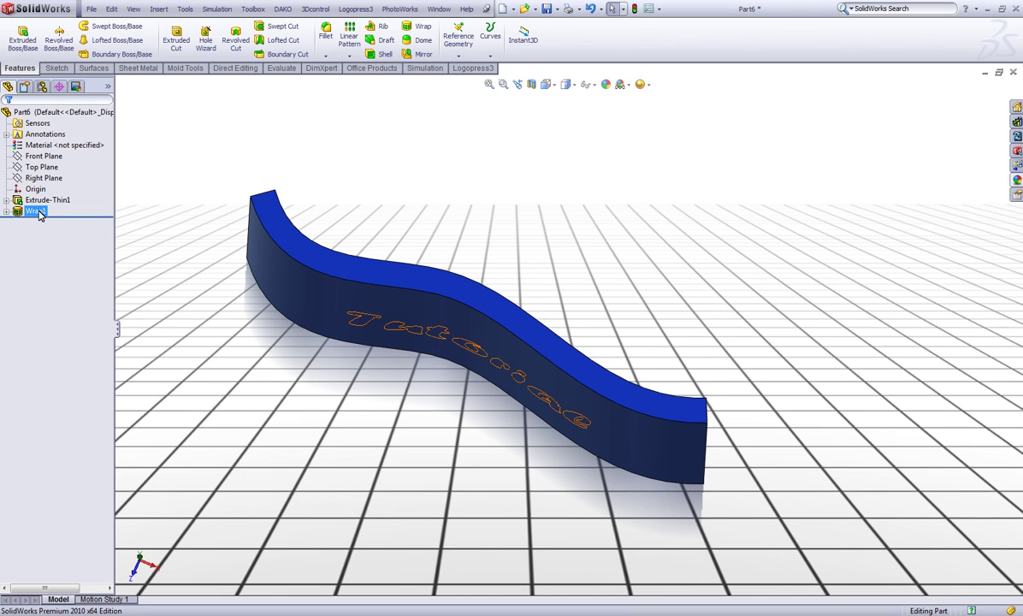
right_click(38, 218)
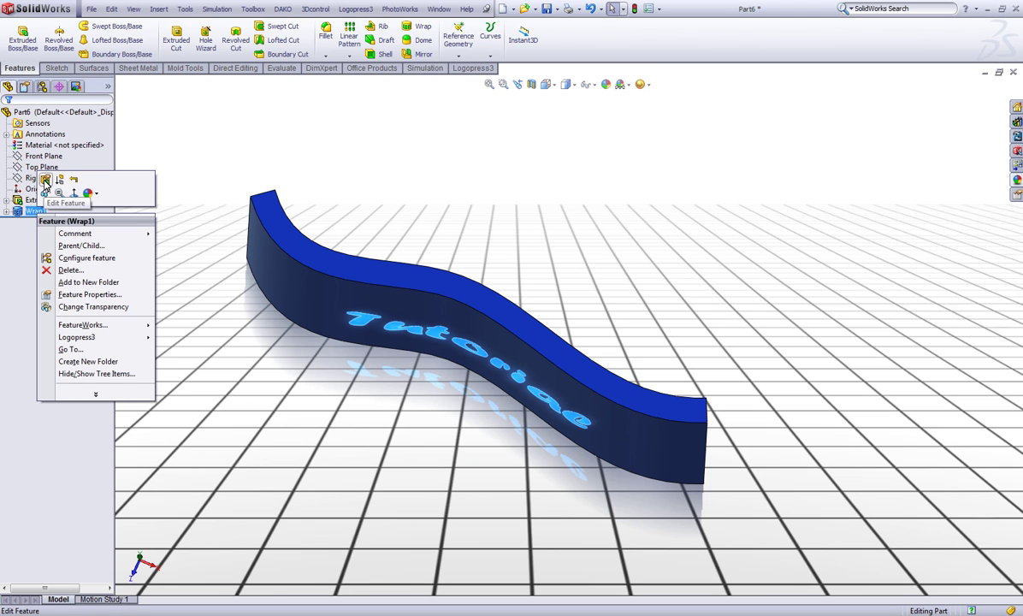
click(45, 181)
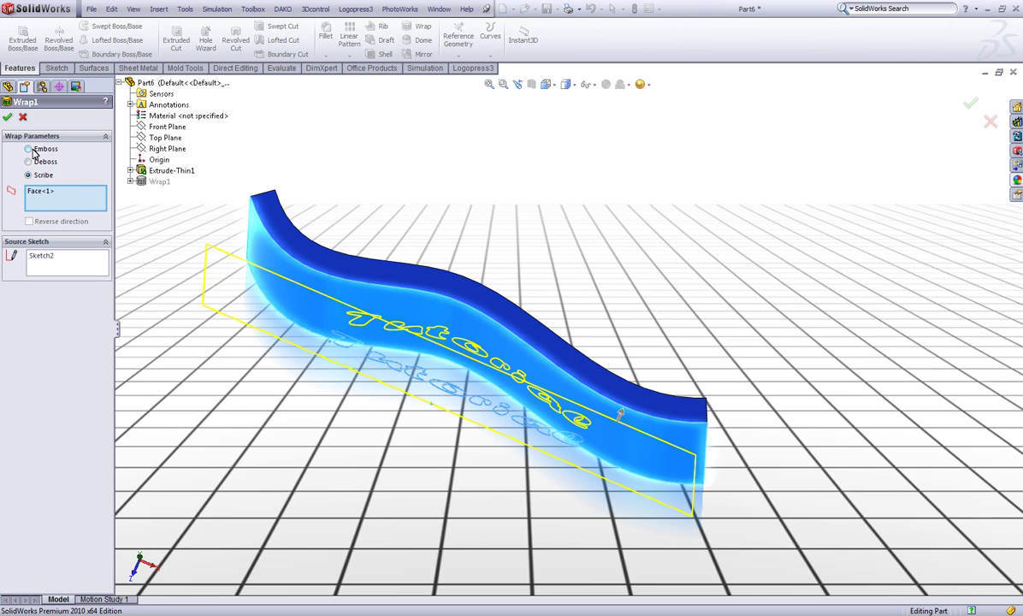
click(30, 149)
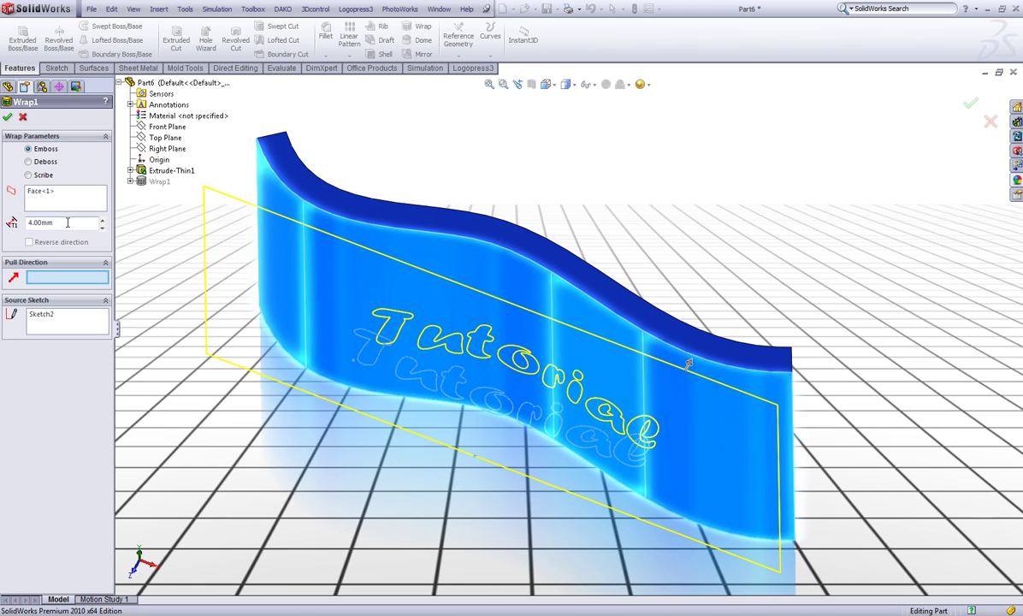
click(8, 118)
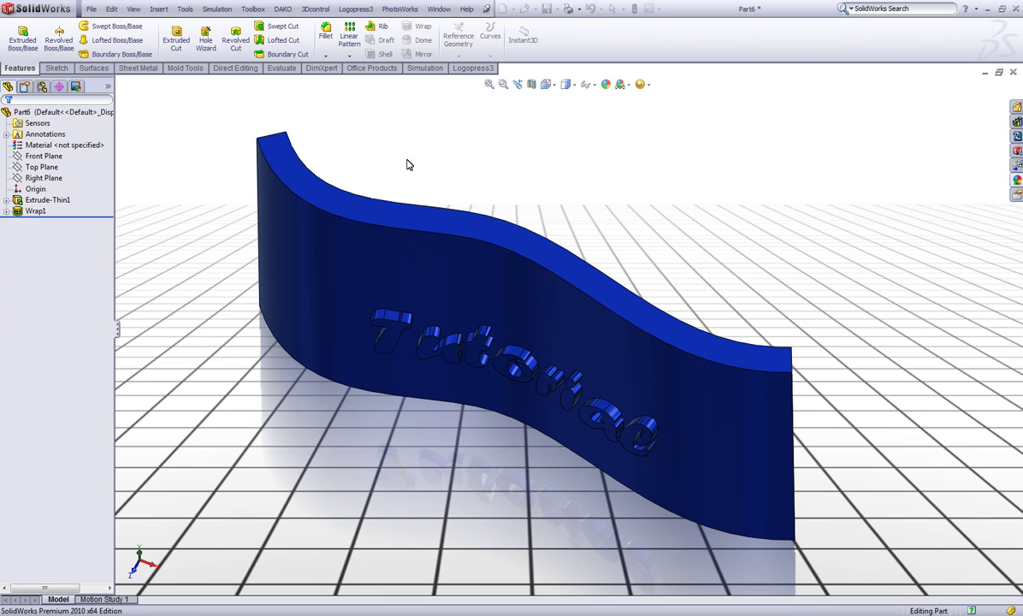
Change the wrap feature's type to Deboss with a 4 mm depth
key(ctrl+1)
middle_drag(408, 164, 532, 233)
key(ctrl+1)
key(ctrl+7)
right_click(35, 211)
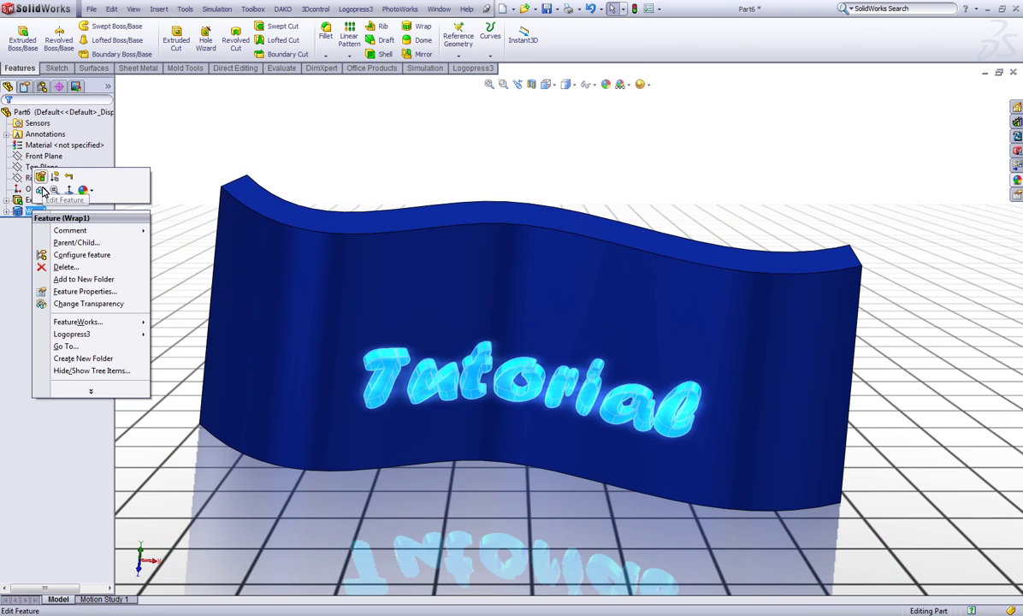
click(39, 178)
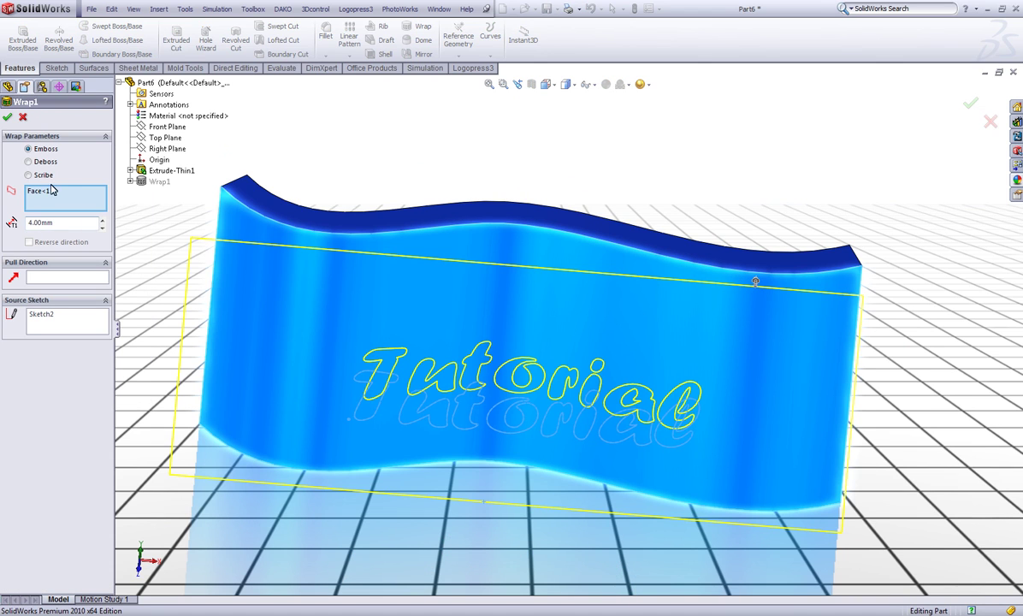
click(28, 162)
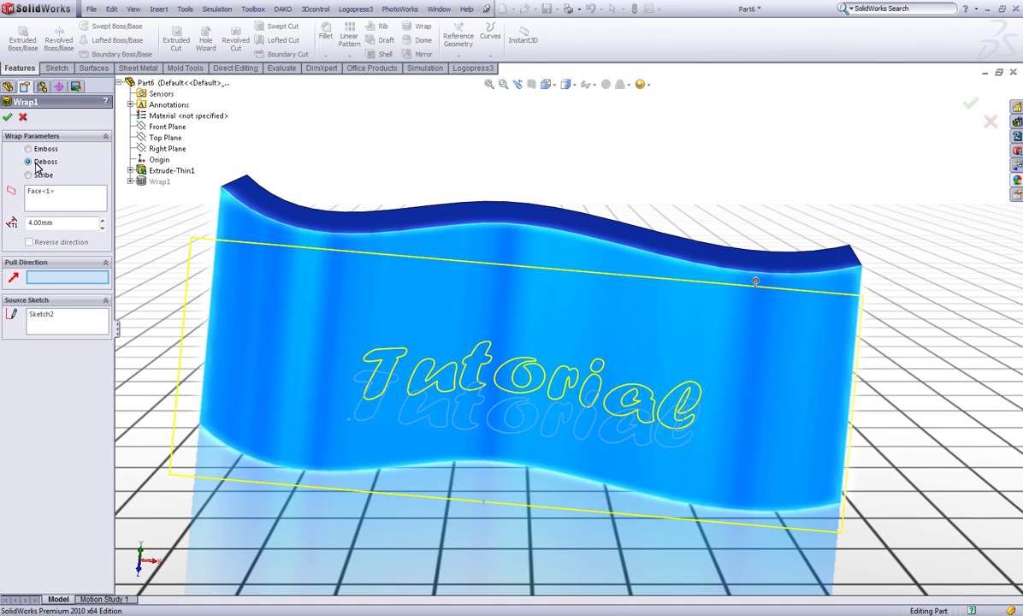
click(8, 119)
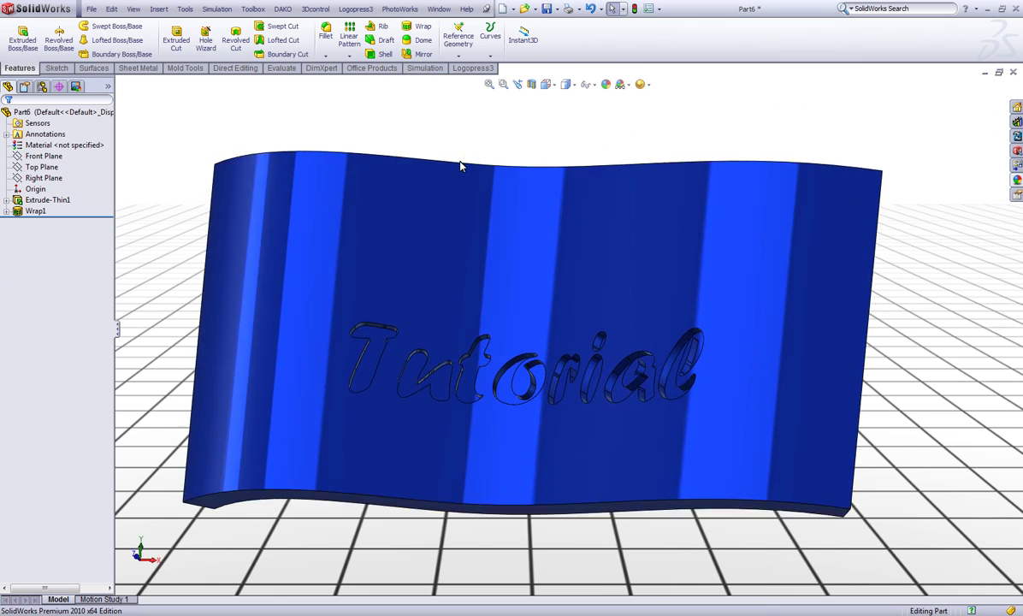
Delete the wrap feature from the part
click(34, 212)
right_click(35, 212)
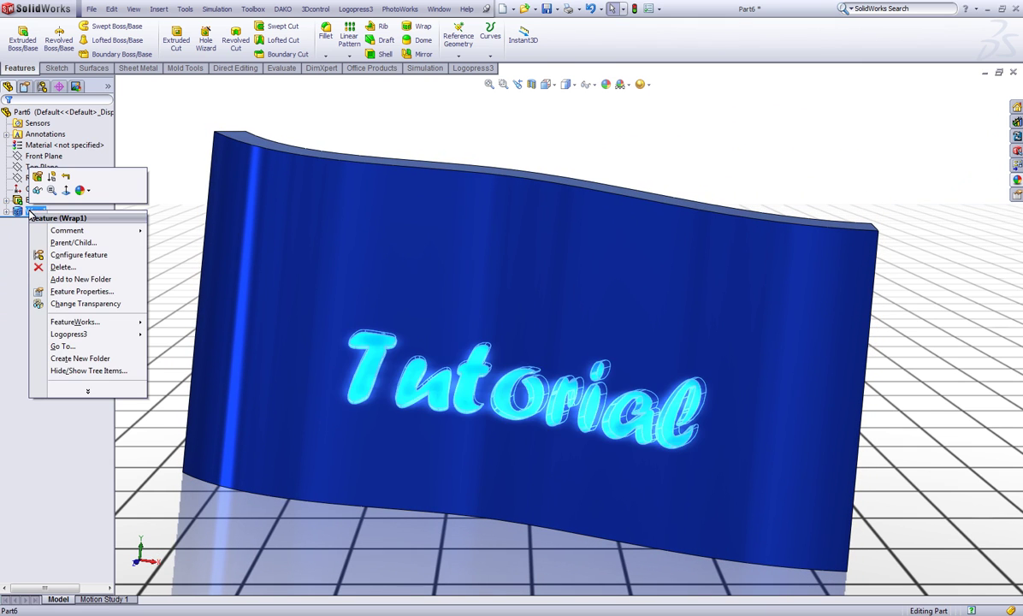
click(70, 270)
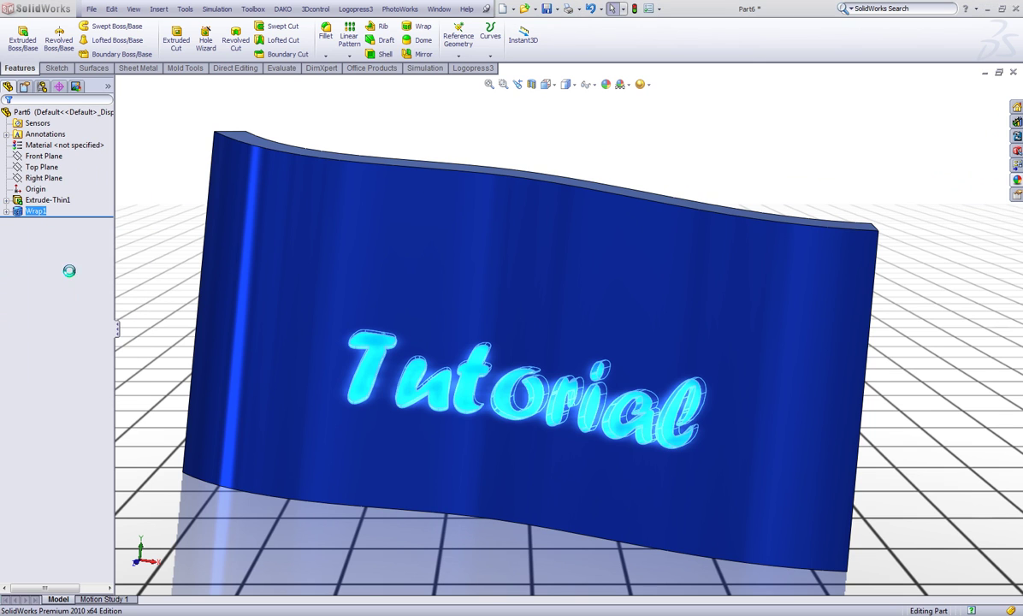
click(581, 245)
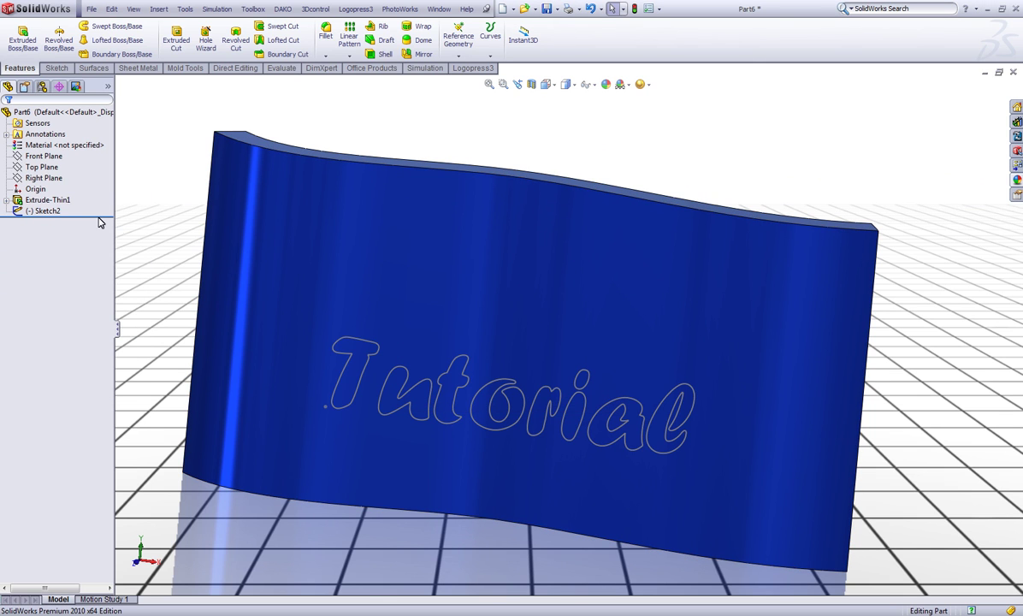
Start an extruded boss from the "Tutorial" text sketch, using the wall's curved front face as the Surface/Face/Plane start condition
key(ctrl+7)
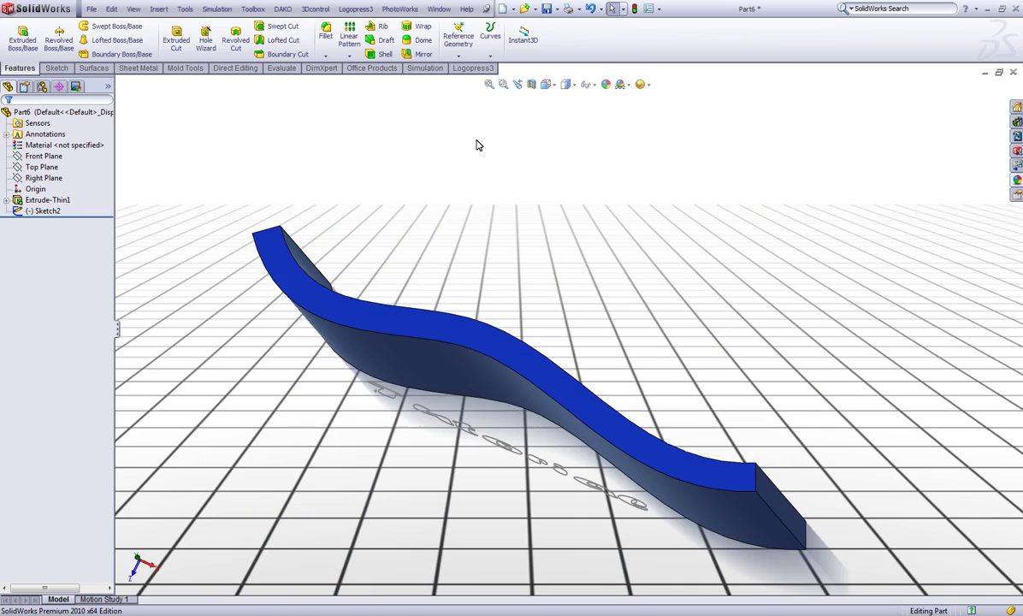
click(23, 43)
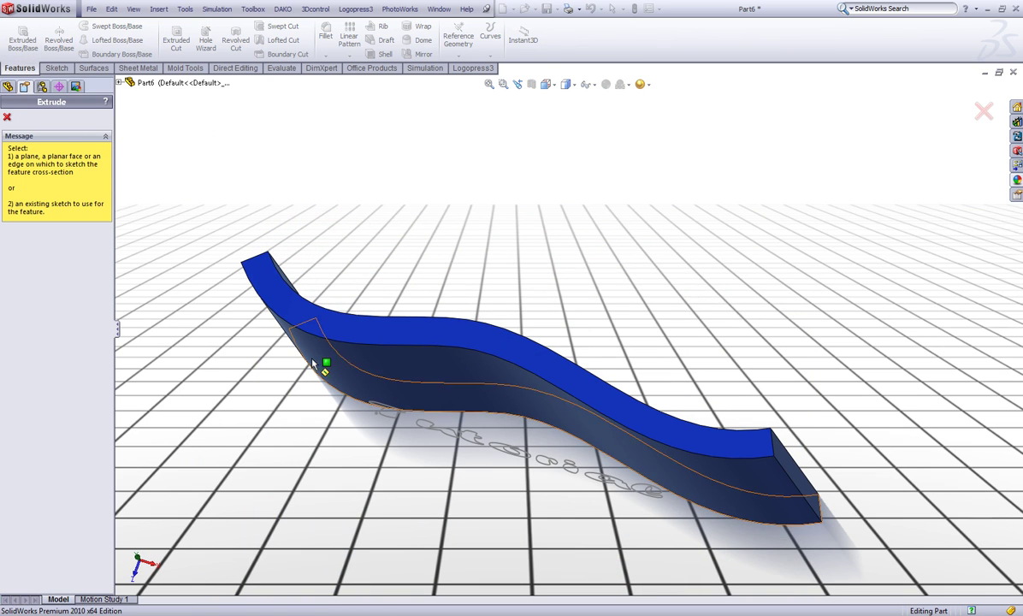
click(119, 82)
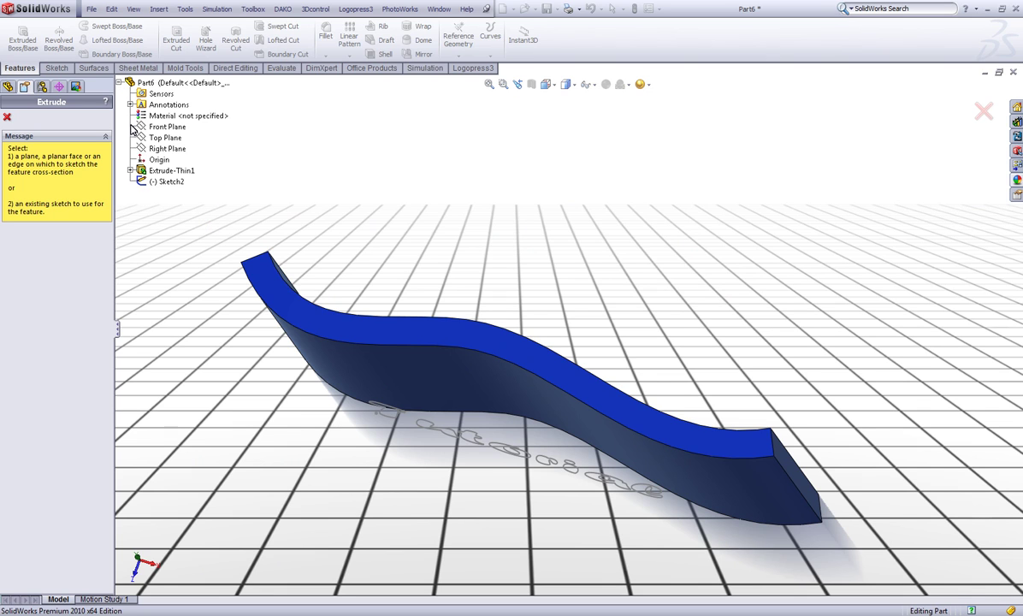
click(168, 183)
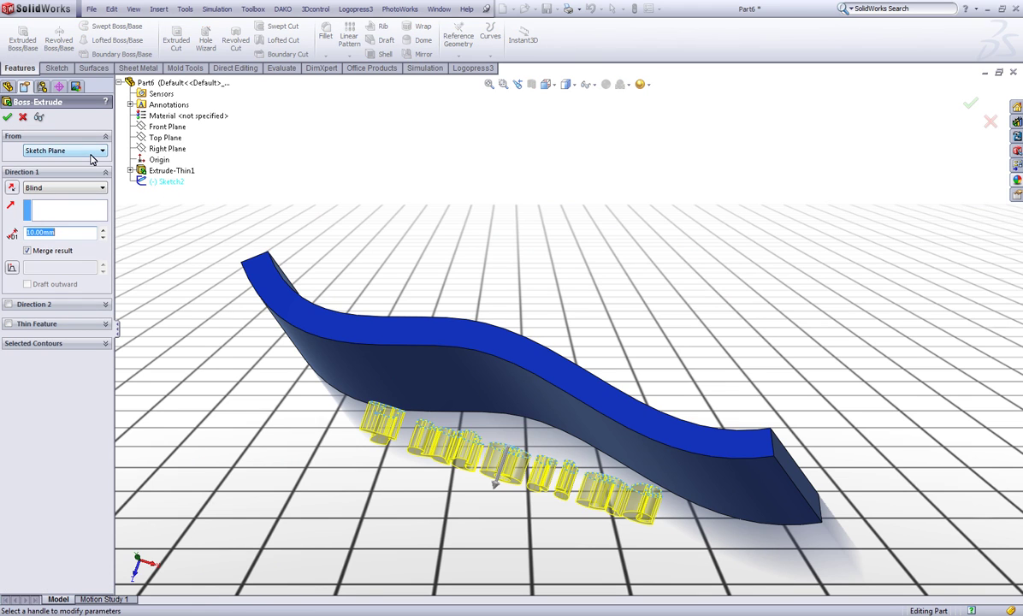
click(92, 152)
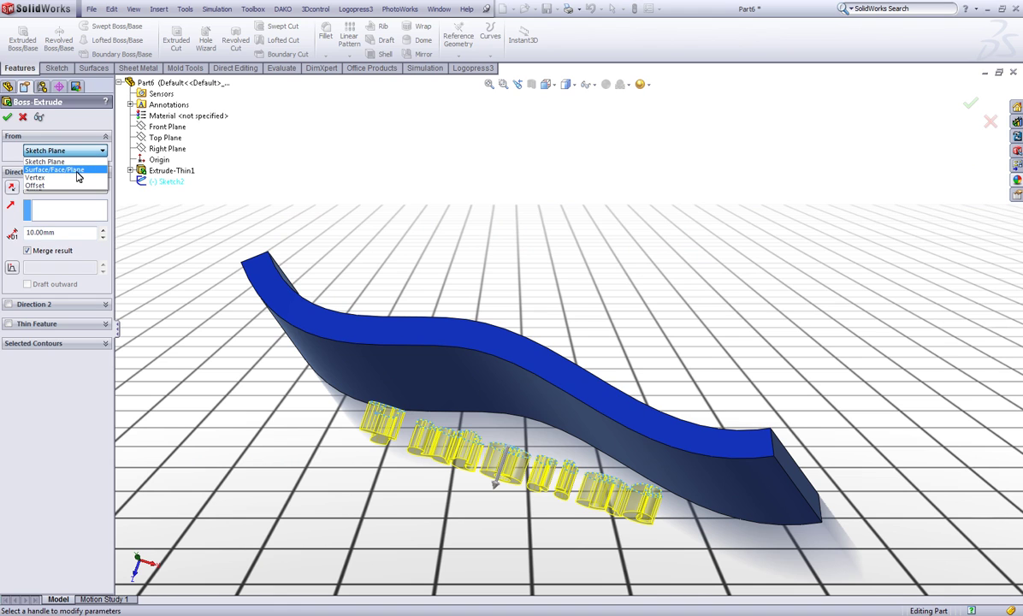
click(42, 172)
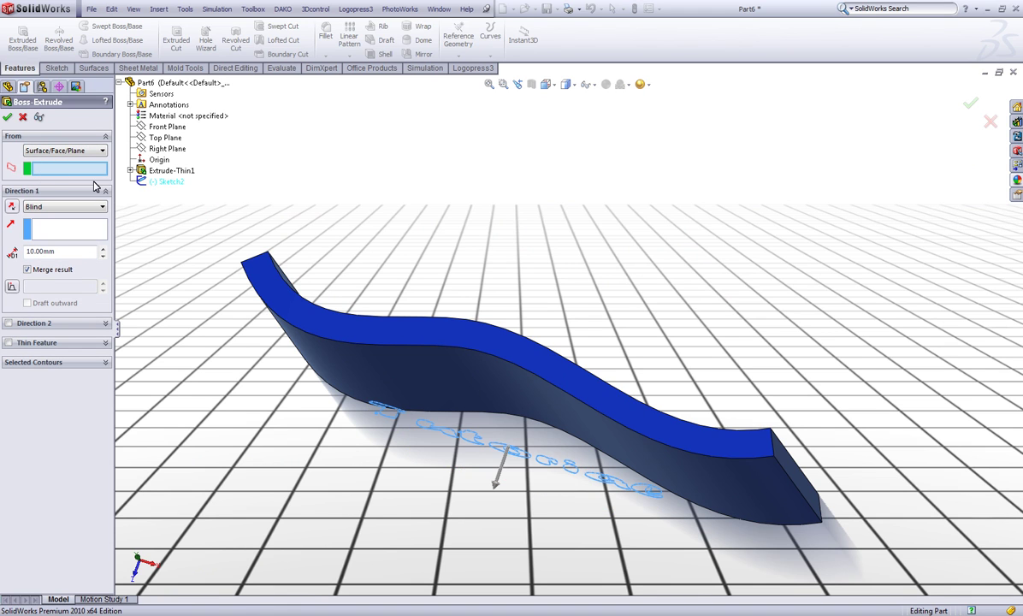
mouse_move(299, 350)
middle_down()
mouse_move(317, 375)
mouse_move(339, 373)
middle_up()
click(352, 374)
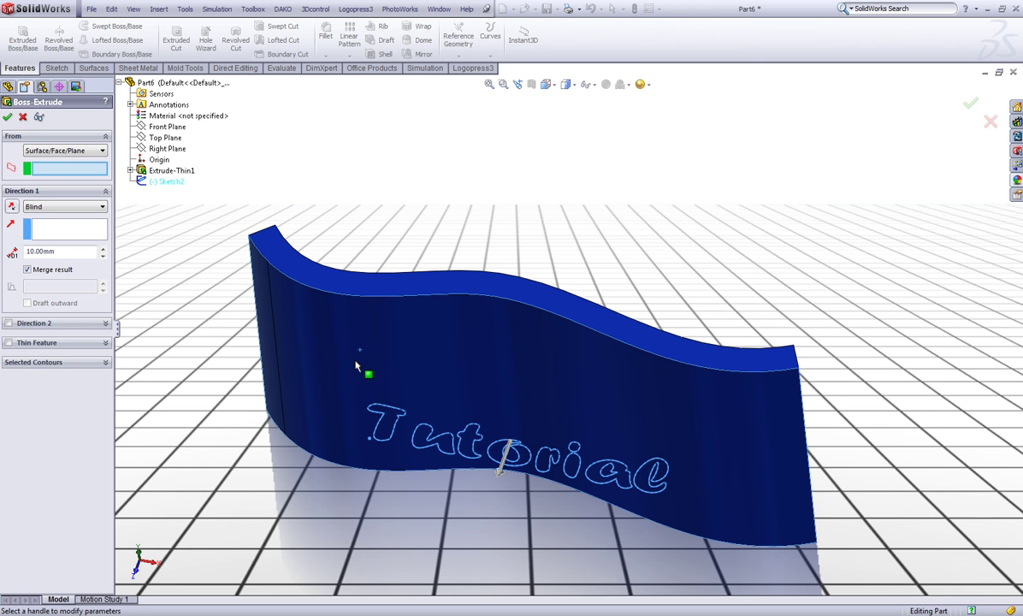
click(356, 364)
middle_drag(358, 365, 482, 418)
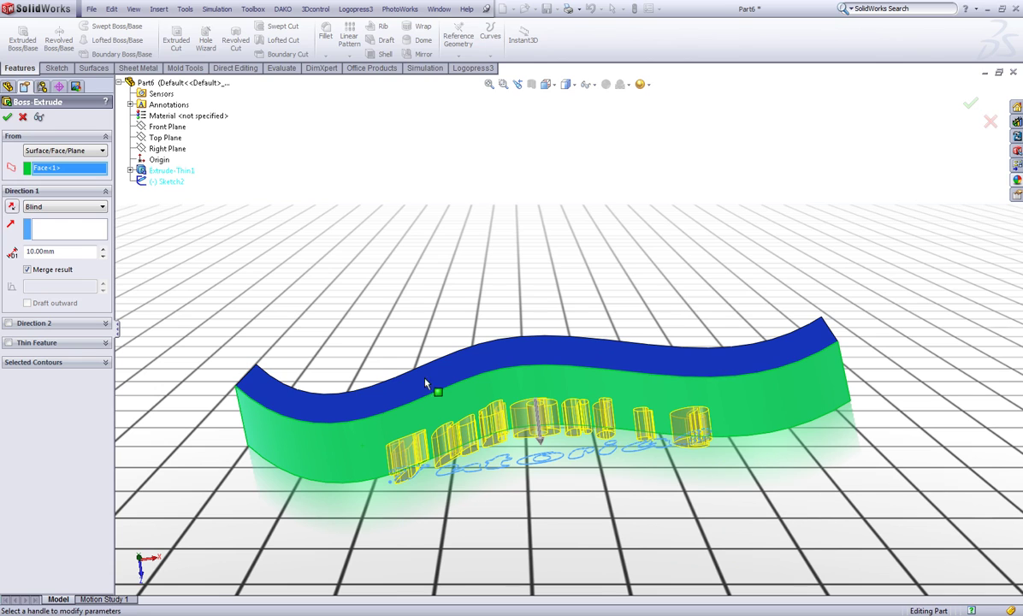
Set the text extrusion's blind depth to 5 mm and create it without merging the result into the wall
double_click(40, 250)
text(5)
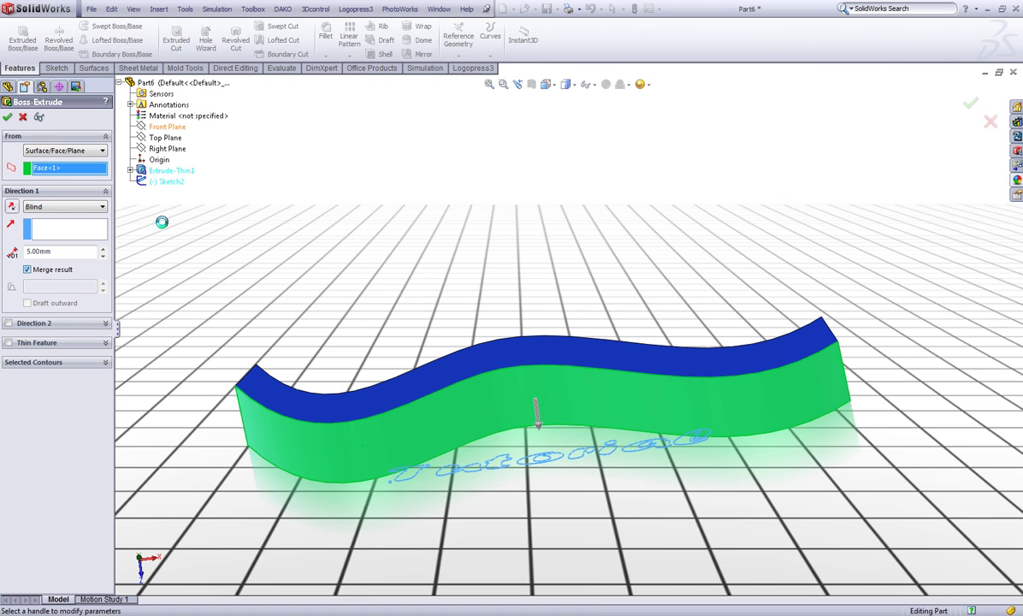
click(9, 118)
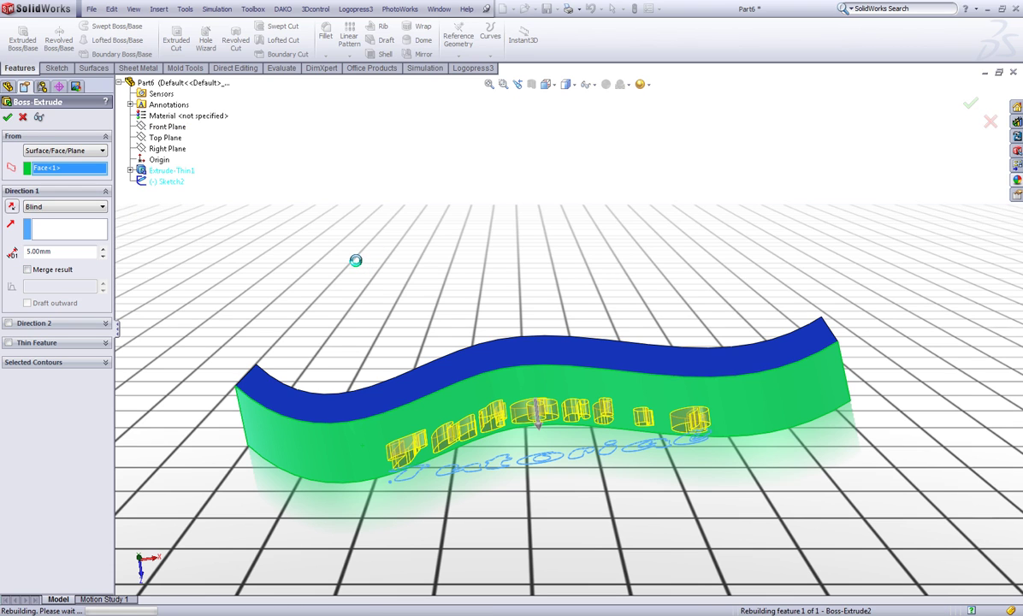
Examine the extruded letters on the wall's curved face from the front and from below
key(Up)
key(Up)
key(Up)
key(Up)
key(Up)
key(Up)
key(Down)
middle_drag(689, 364, 647, 372)
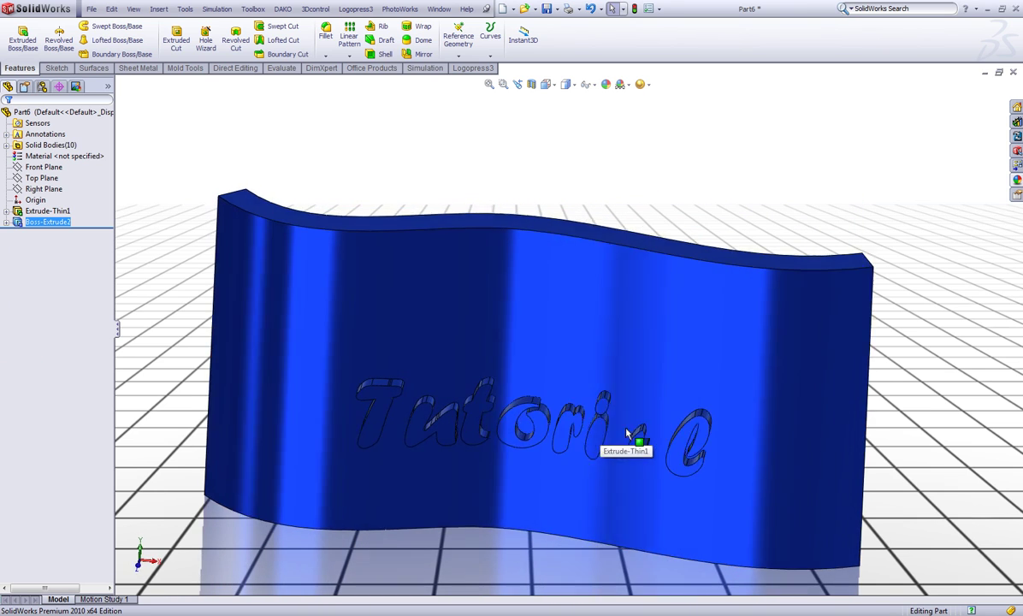
middle_drag(627, 433, 551, 182)
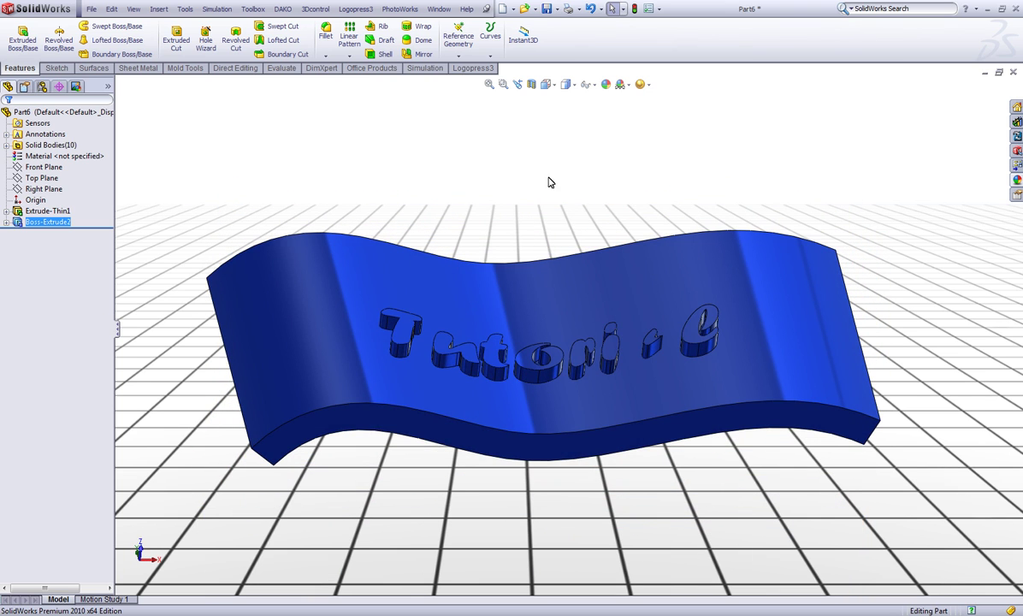
Delete the extruded text boss from the part, keeping its sketch
ctrl+click(60, 211)
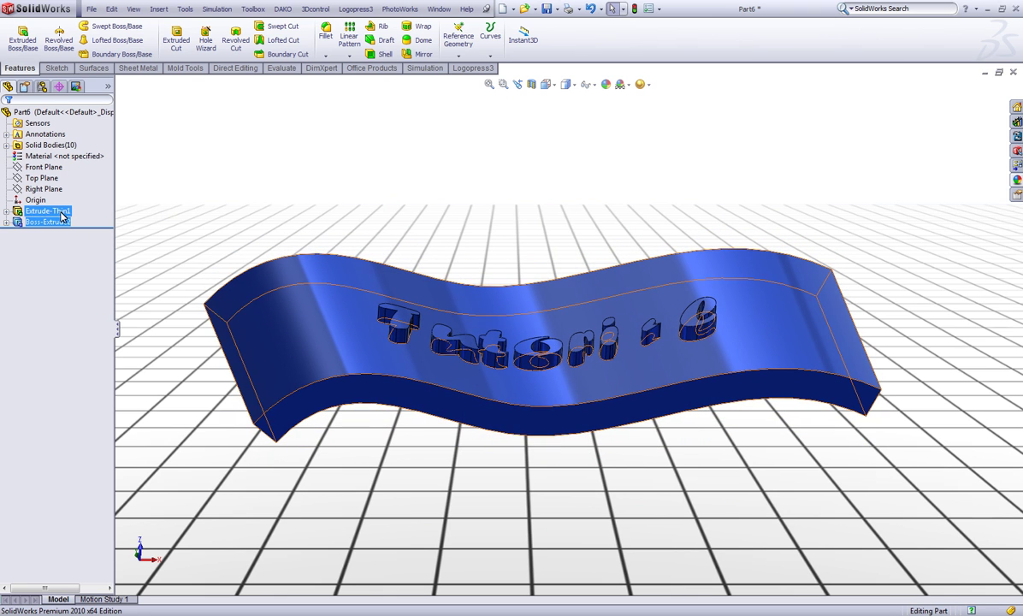
click(55, 223)
right_click(55, 223)
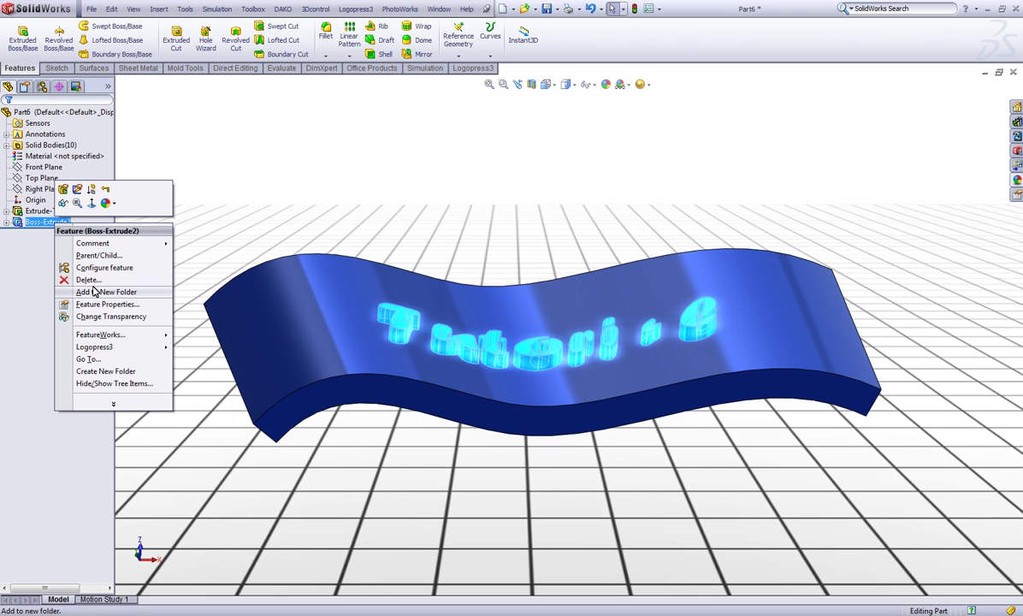
click(85, 267)
click(587, 244)
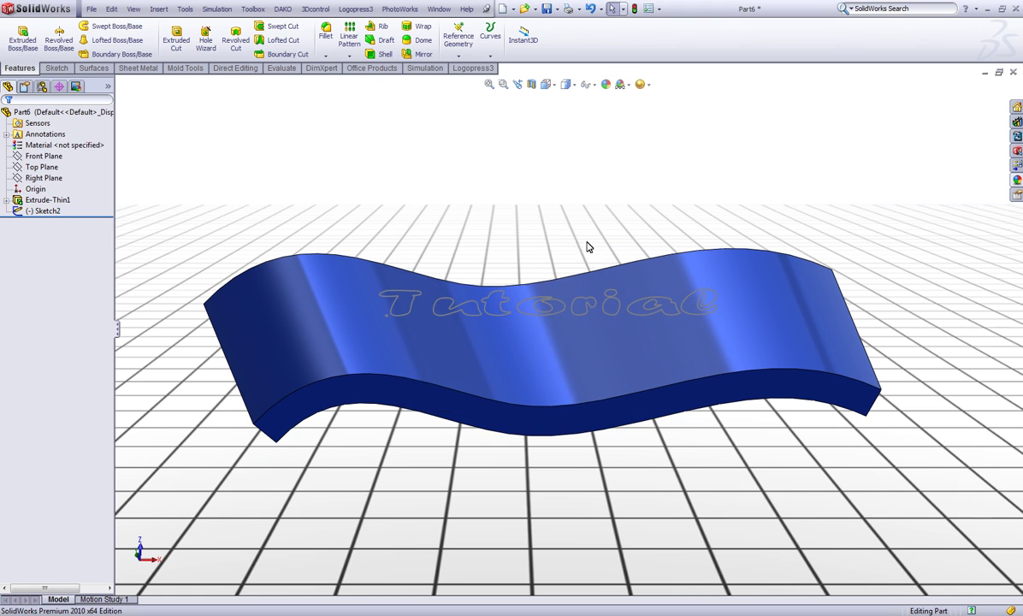
Wrap the "Tutorial" text sketch onto the wall's curved front face as a Scribe feature
middle_drag(578, 230, 413, 151)
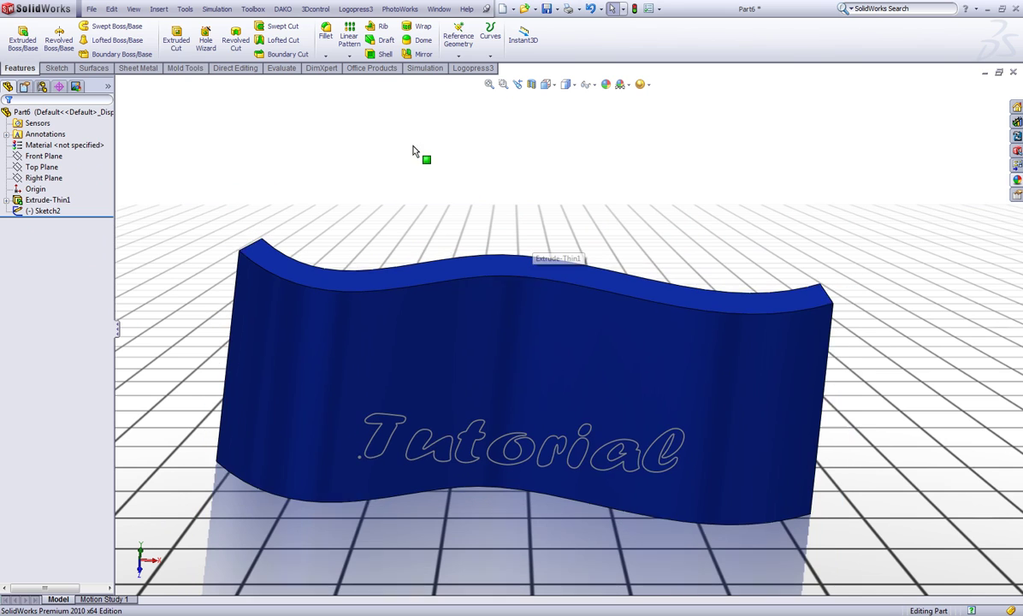
click(171, 10)
mouse_move(205, 49)
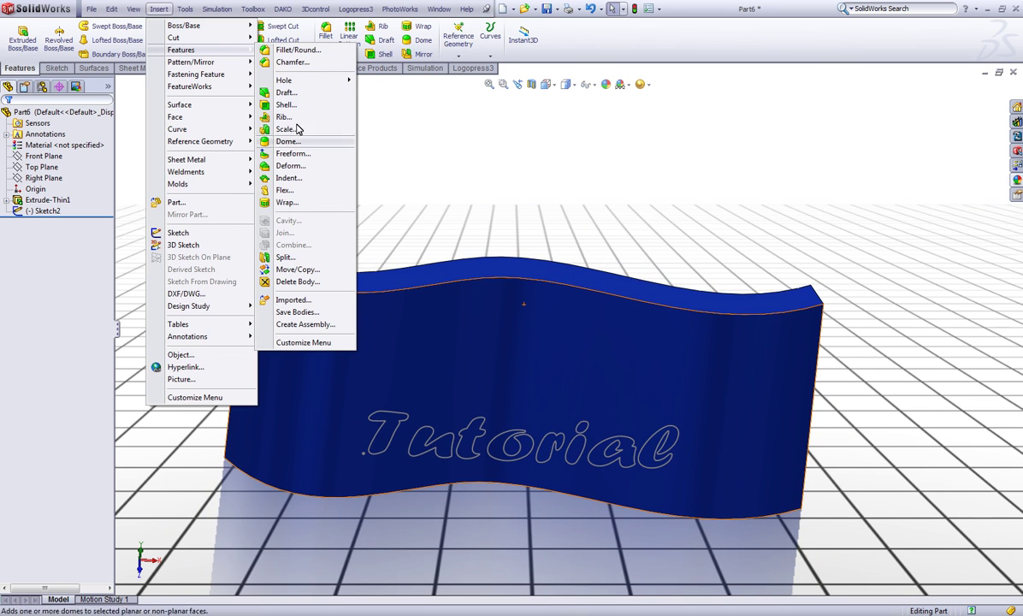
click(289, 202)
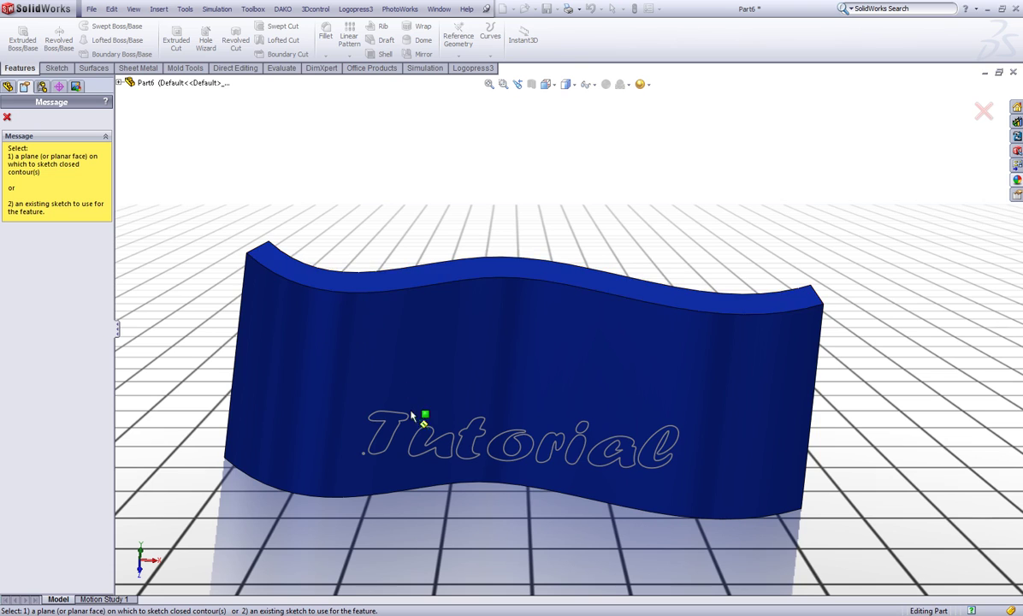
middle_drag(418, 418, 101, 58)
click(119, 82)
click(163, 183)
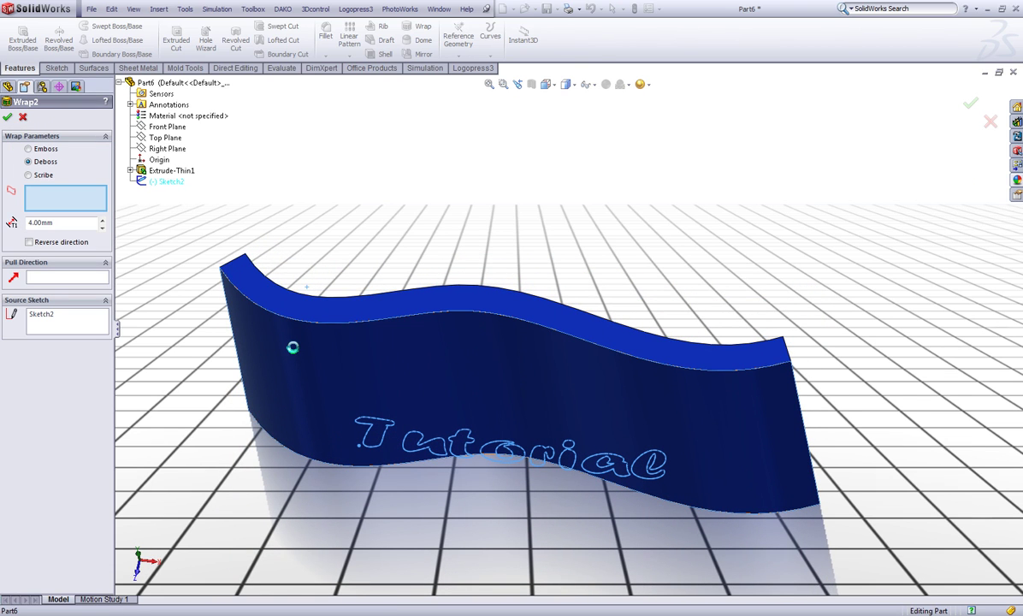
click(274, 335)
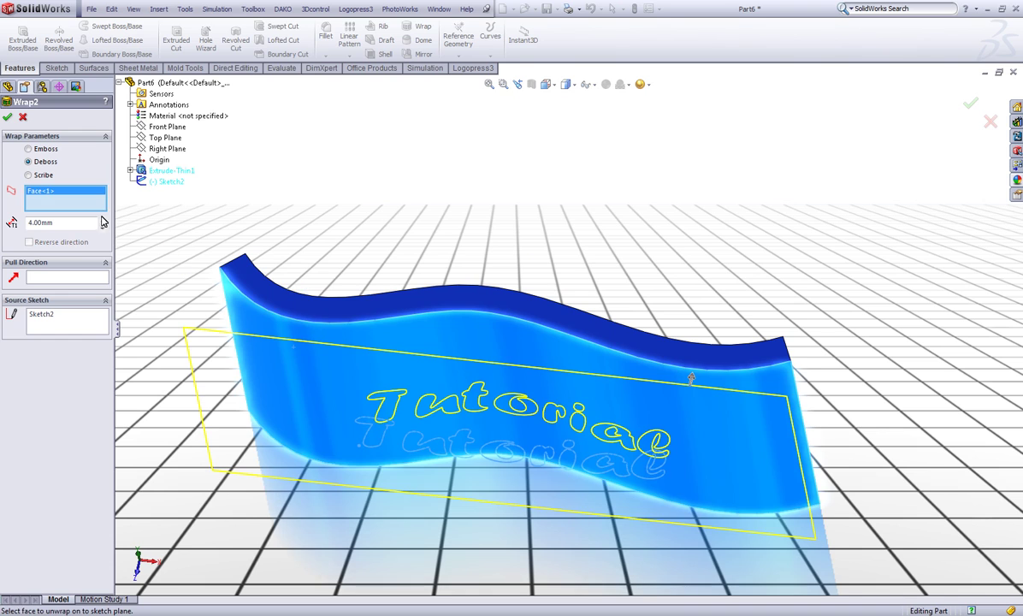
click(29, 175)
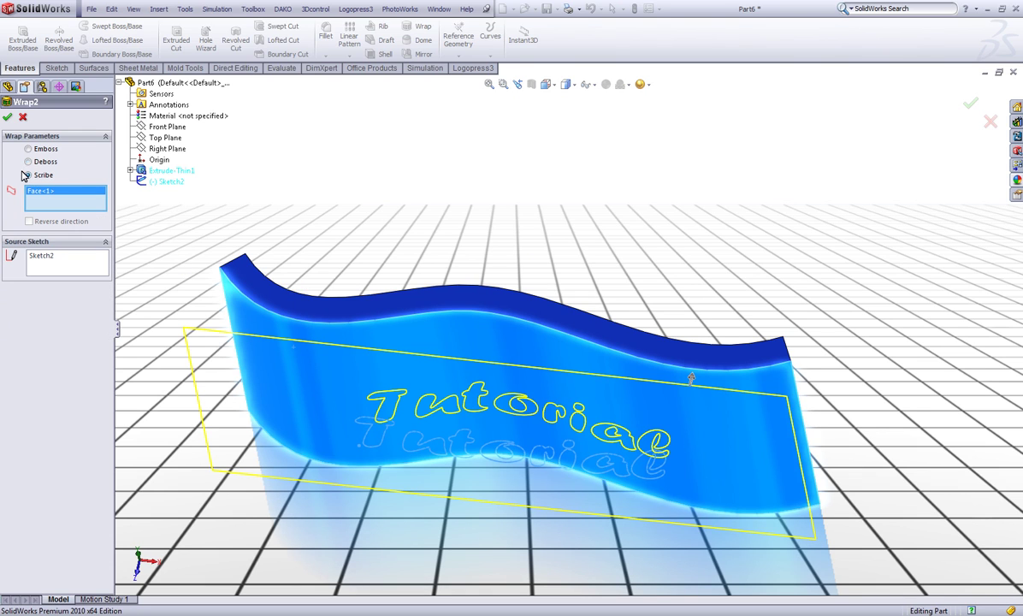
click(8, 118)
Apply the white car paint appearance to the scribed letter faces "T" and "u"
middle_drag(741, 240, 621, 174)
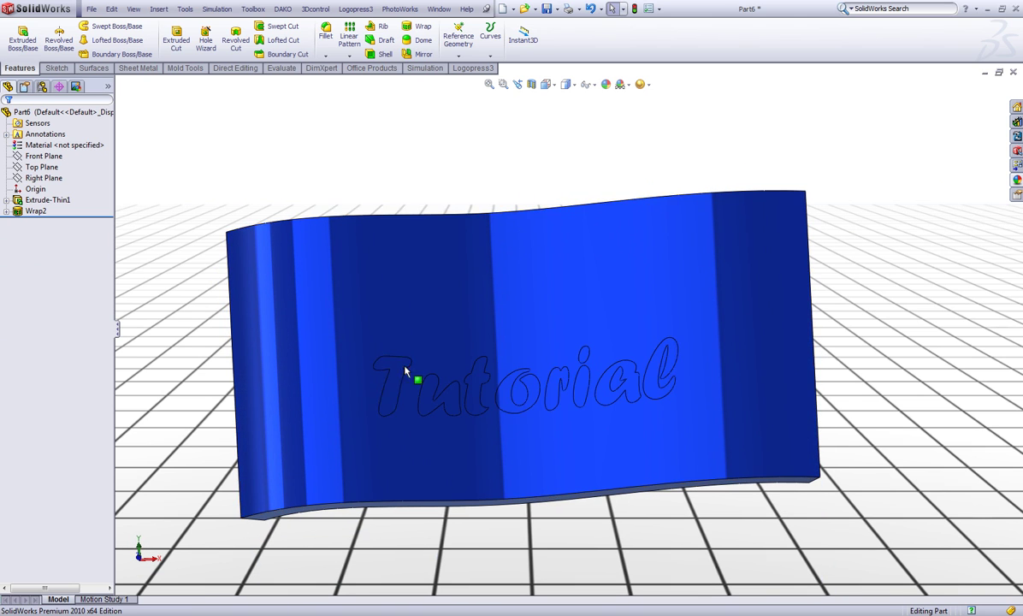
click(403, 373)
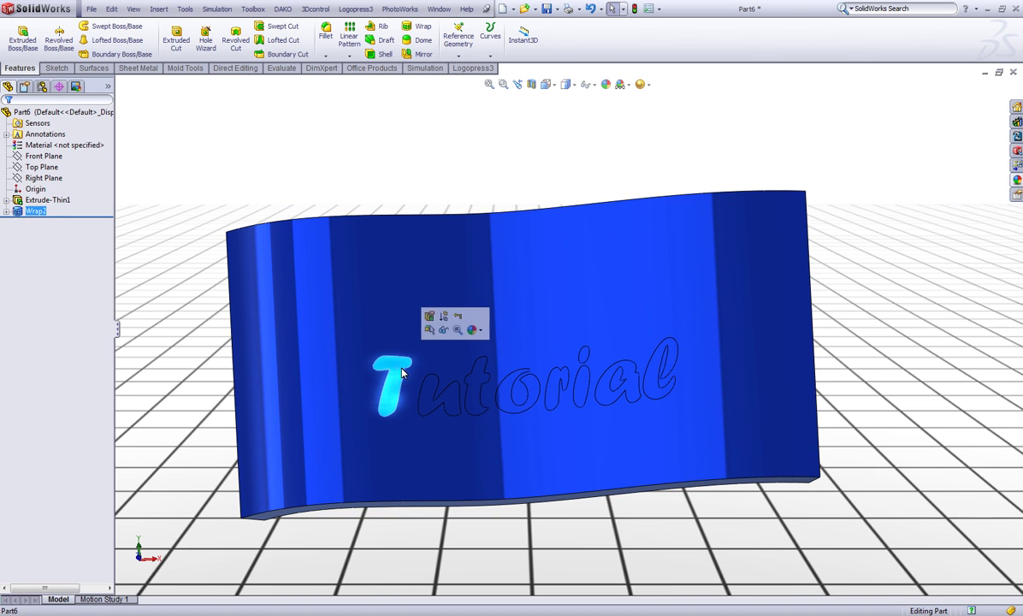
ctrl+click(432, 393)
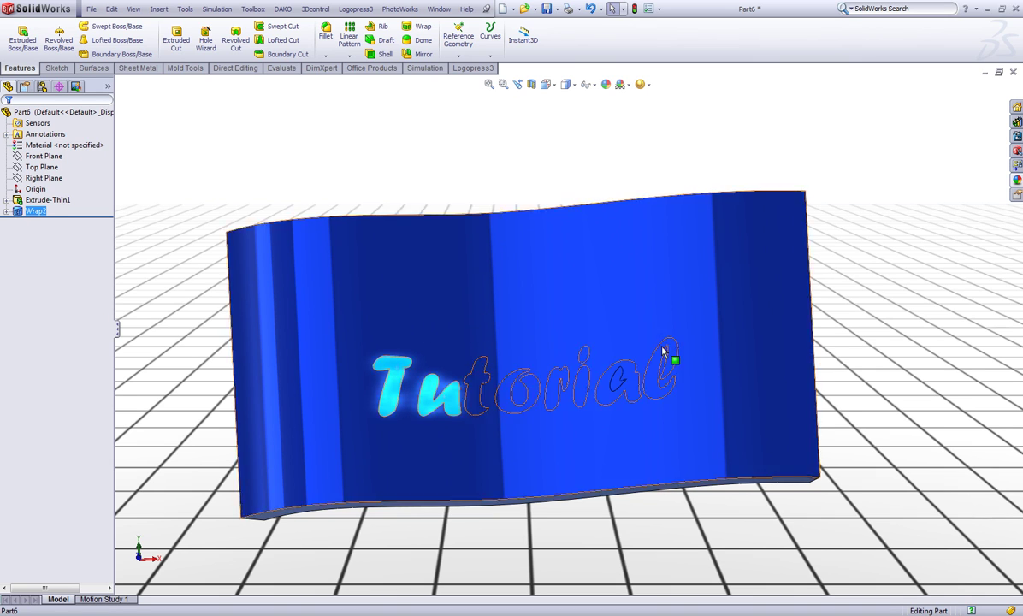
click(1017, 180)
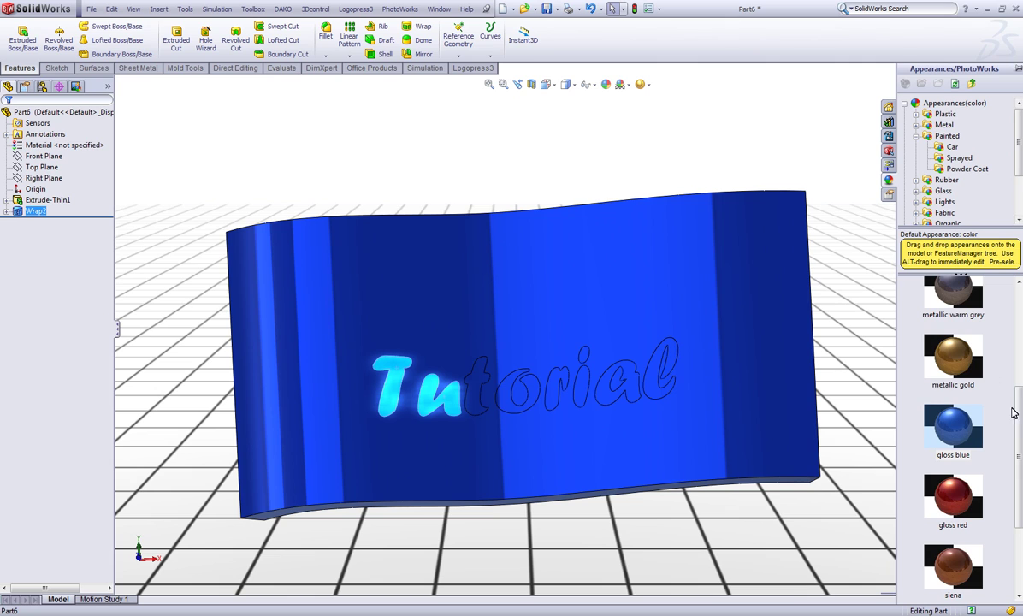
scroll(1006, 343, up, 3)
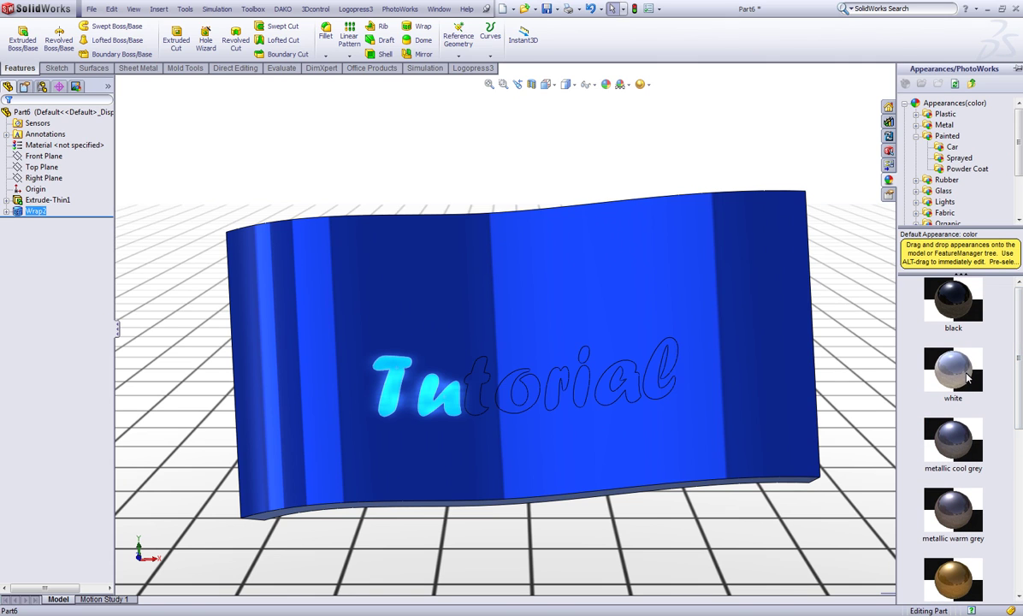
right_click(954, 371)
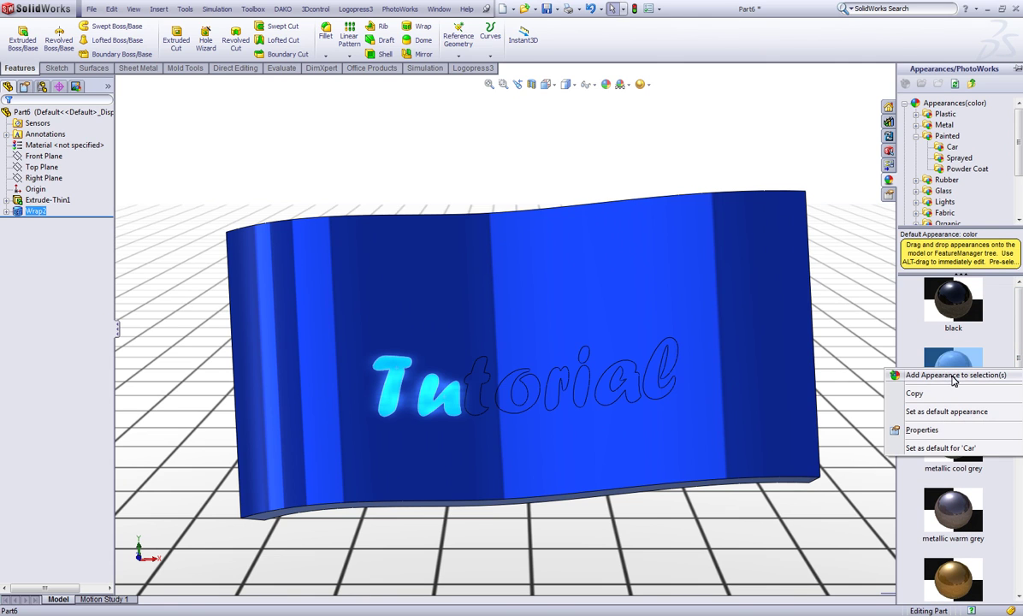
click(953, 375)
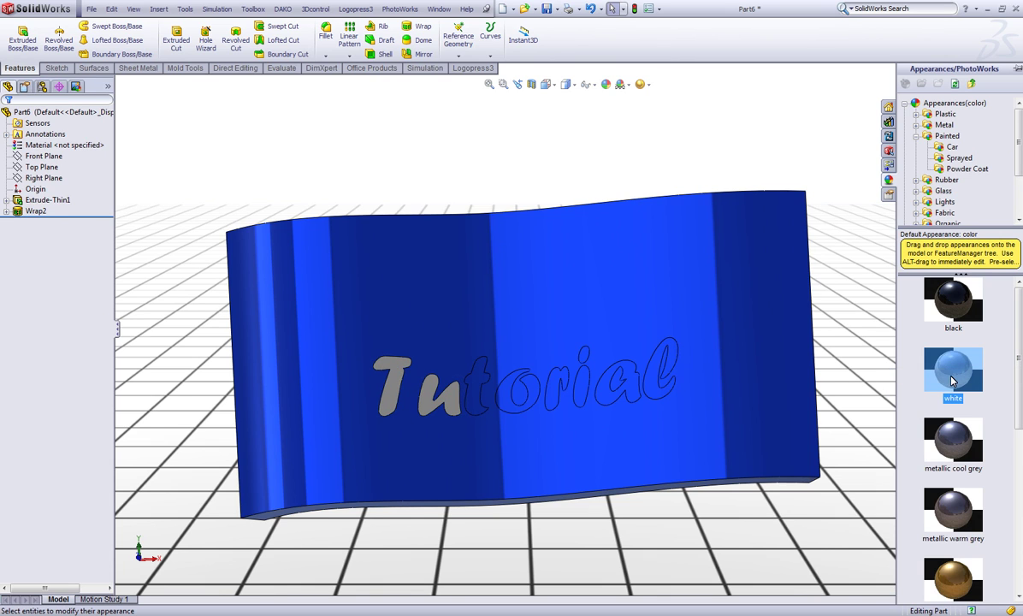
Keep the appearance library open and apply the metallic gold car paint to the letter faces "t" and "o"
click(1017, 70)
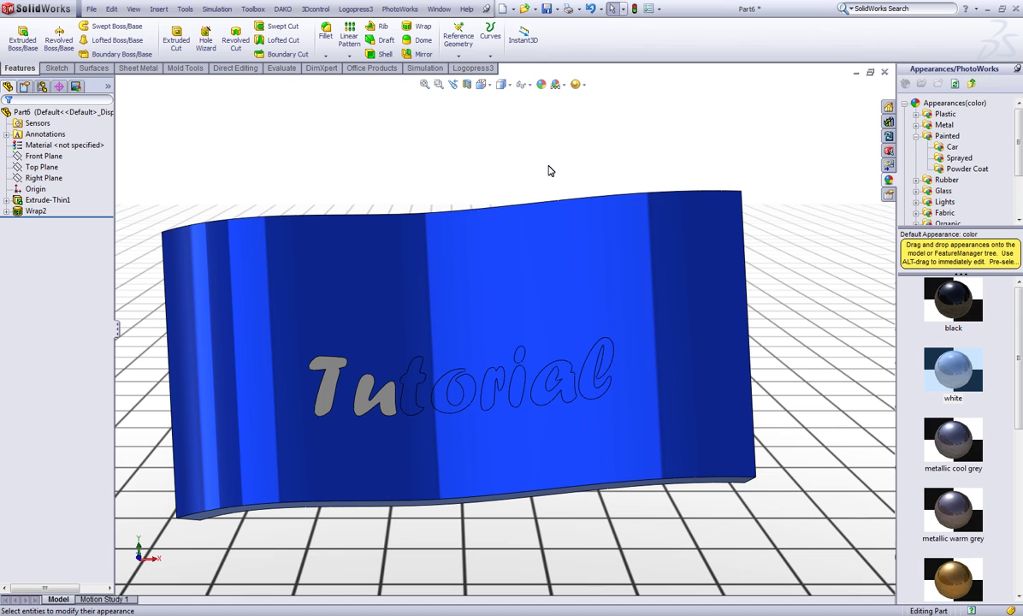
click(413, 400)
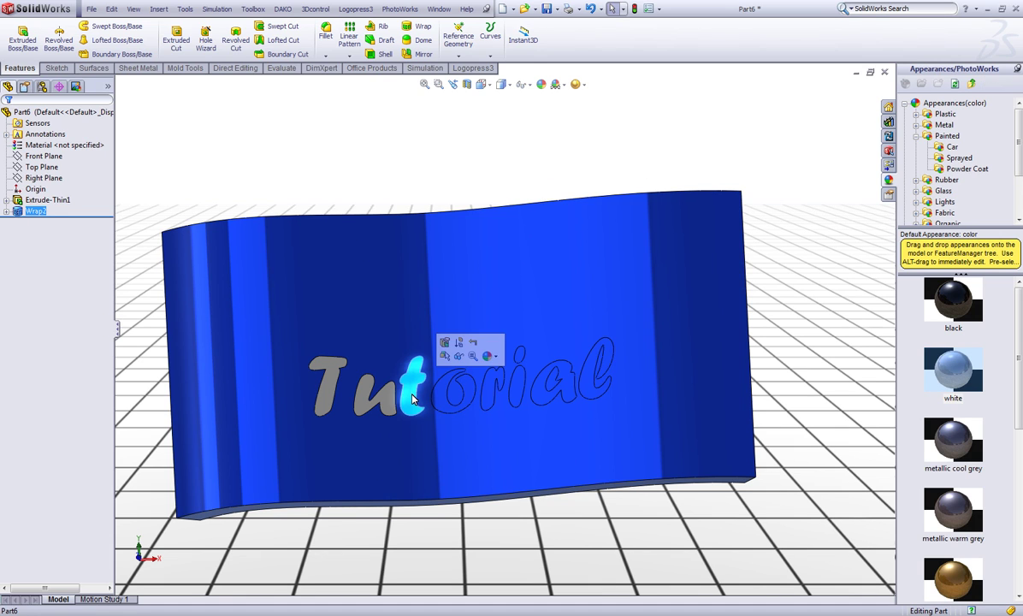
ctrl+click(445, 406)
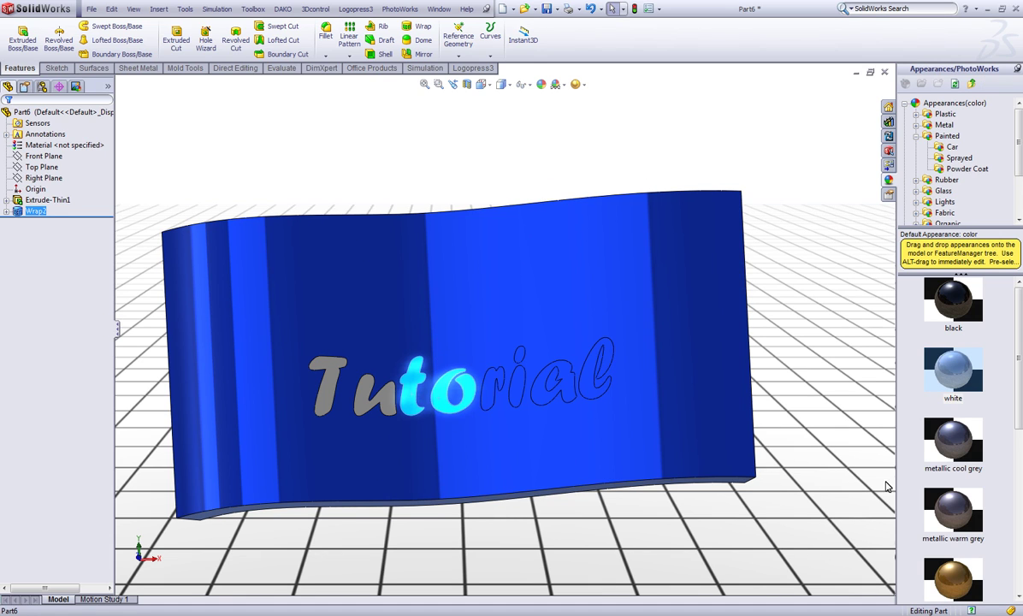
scroll(992, 436, down, 1)
right_click(941, 492)
click(929, 495)
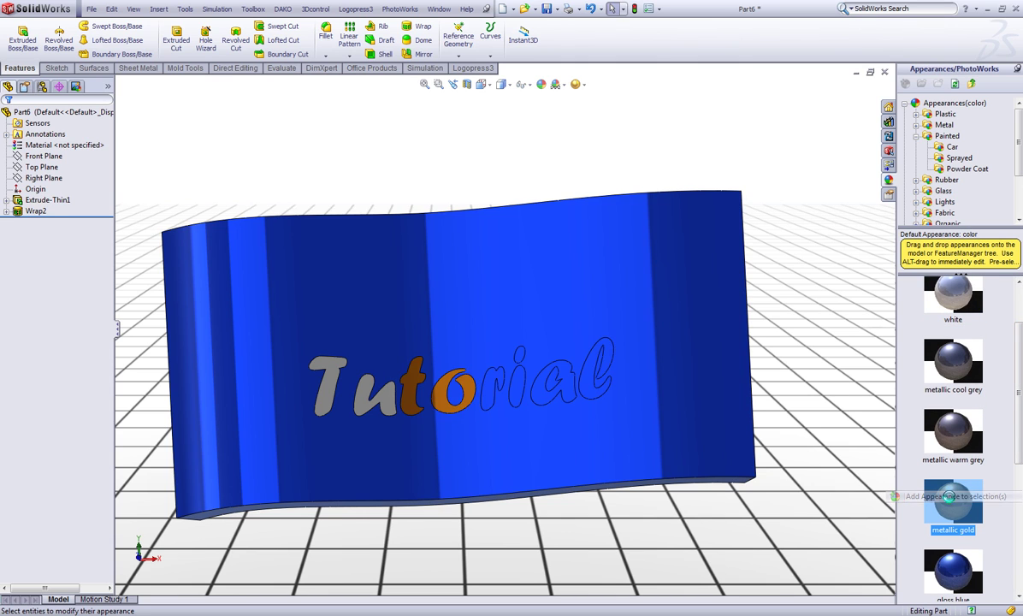
Apply the gloss red car paint appearance to the scribed letter faces "r" and "i"
click(493, 390)
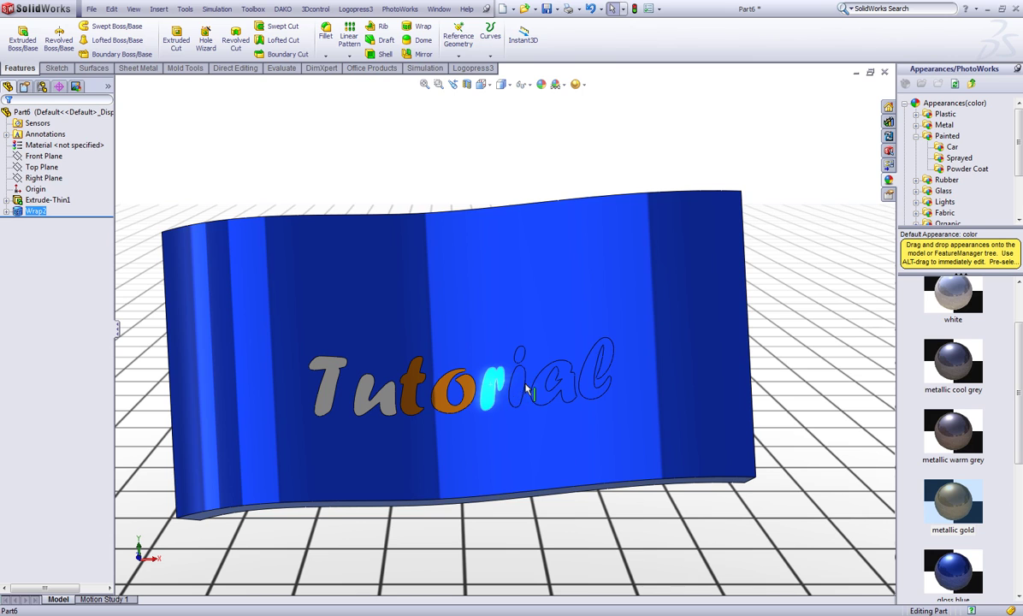
ctrl+click(519, 389)
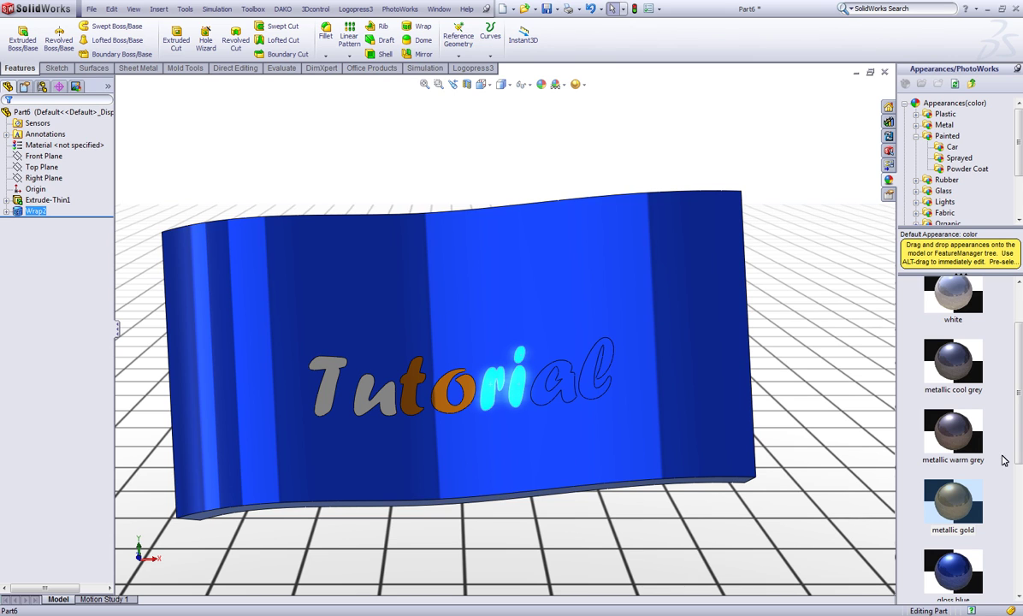
scroll(1018, 448, down, 2)
right_click(958, 507)
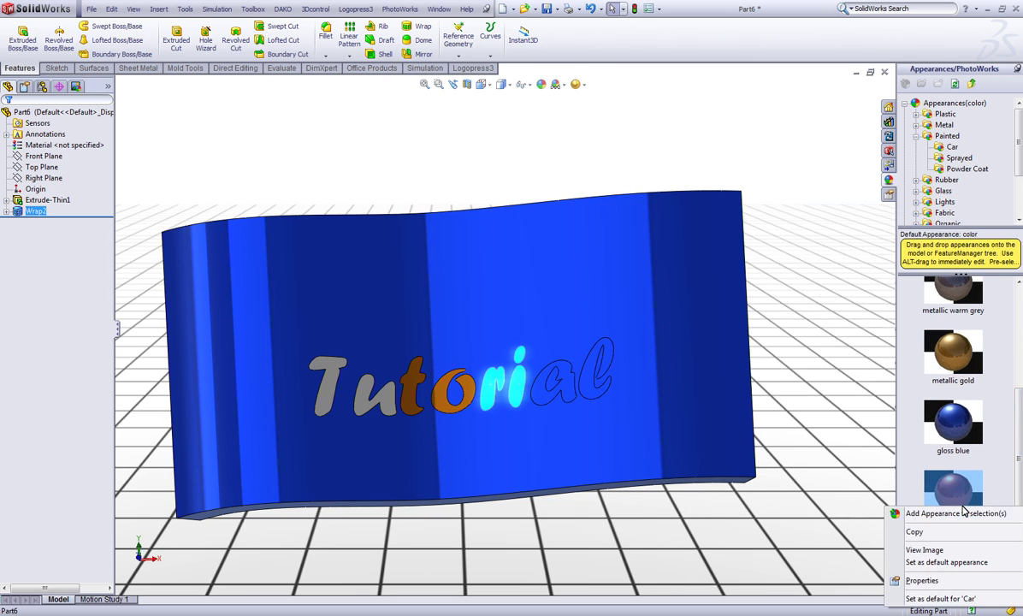
click(964, 514)
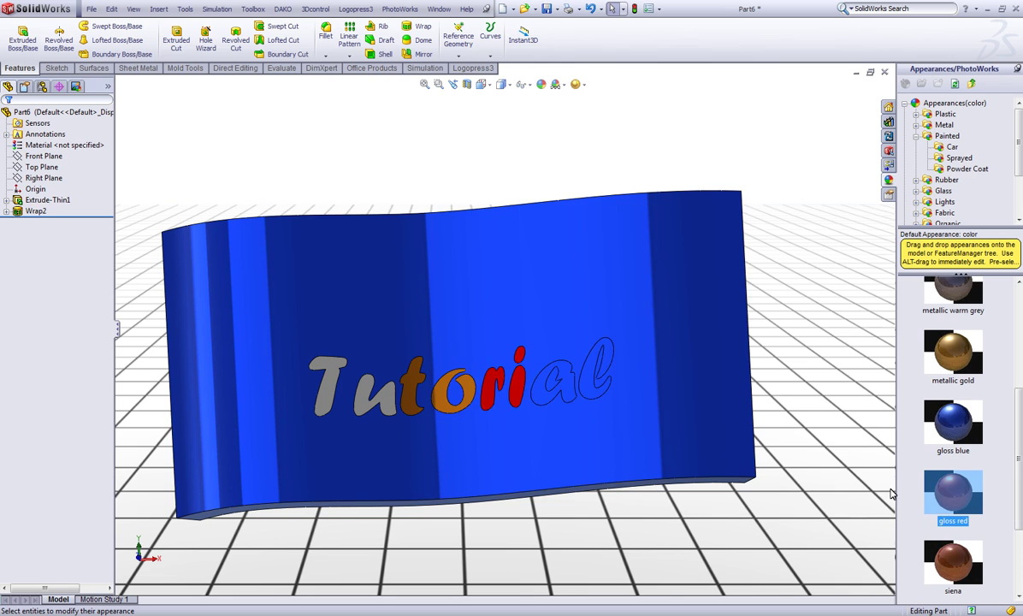
Apply the steel grey car paint appearance to the last two scribed letter faces, "a" and "l"
click(550, 395)
ctrl+click(595, 388)
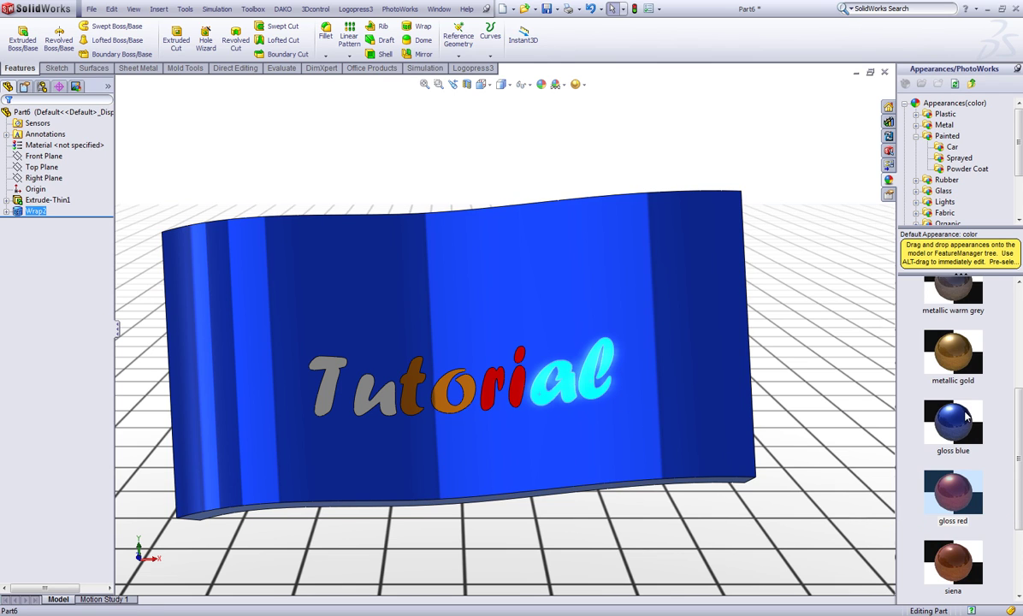
scroll(1017, 505, down, 2)
right_click(971, 507)
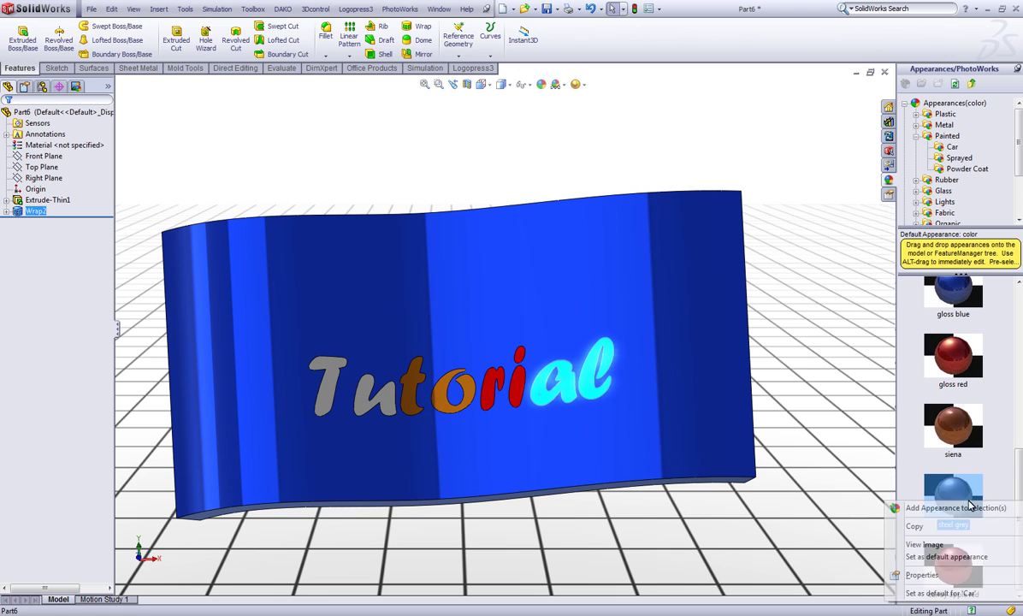
click(956, 508)
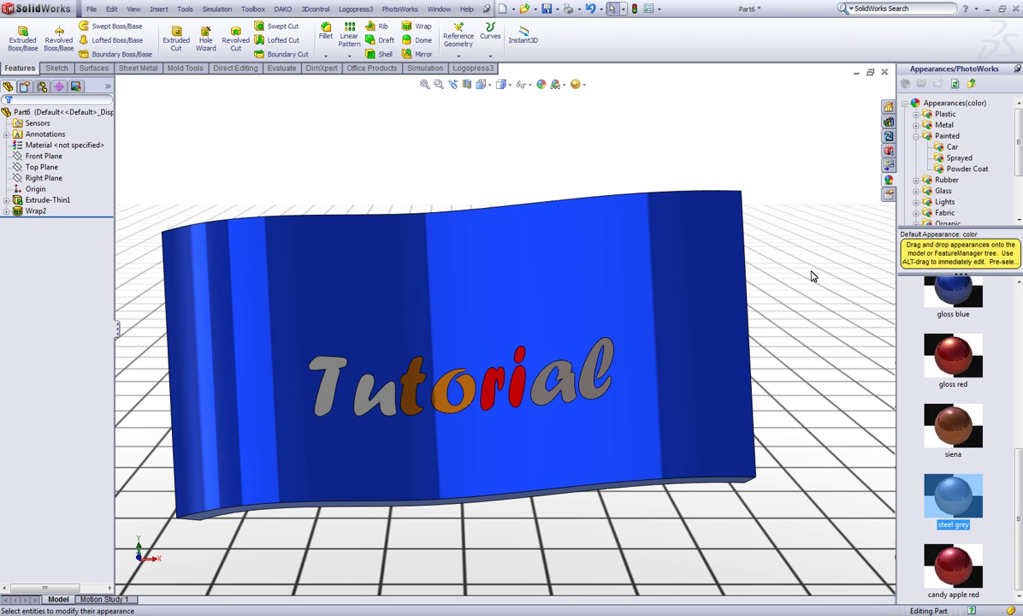
key(ctrl+7)
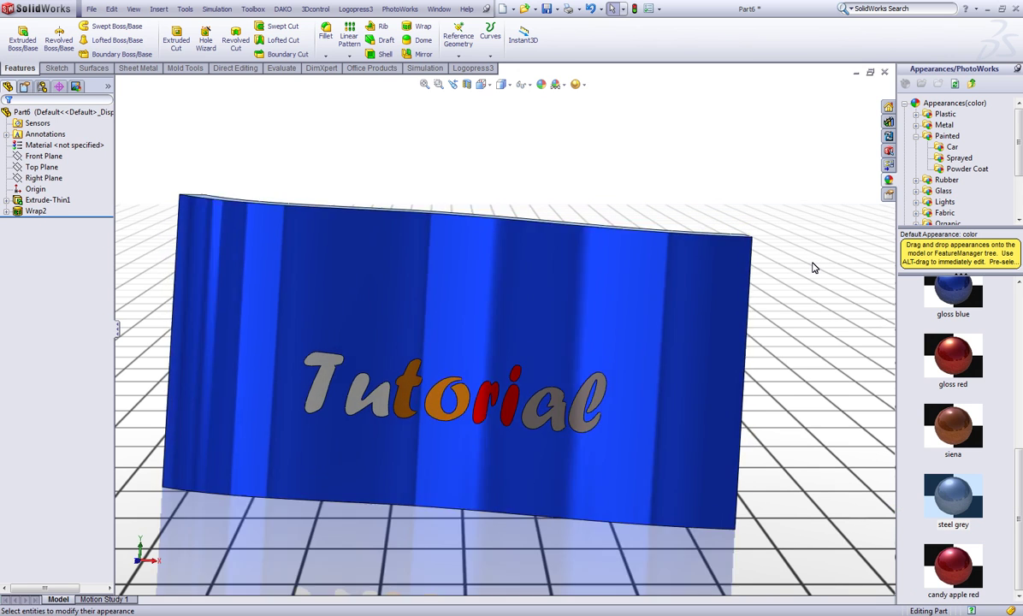
key(ctrl+1)
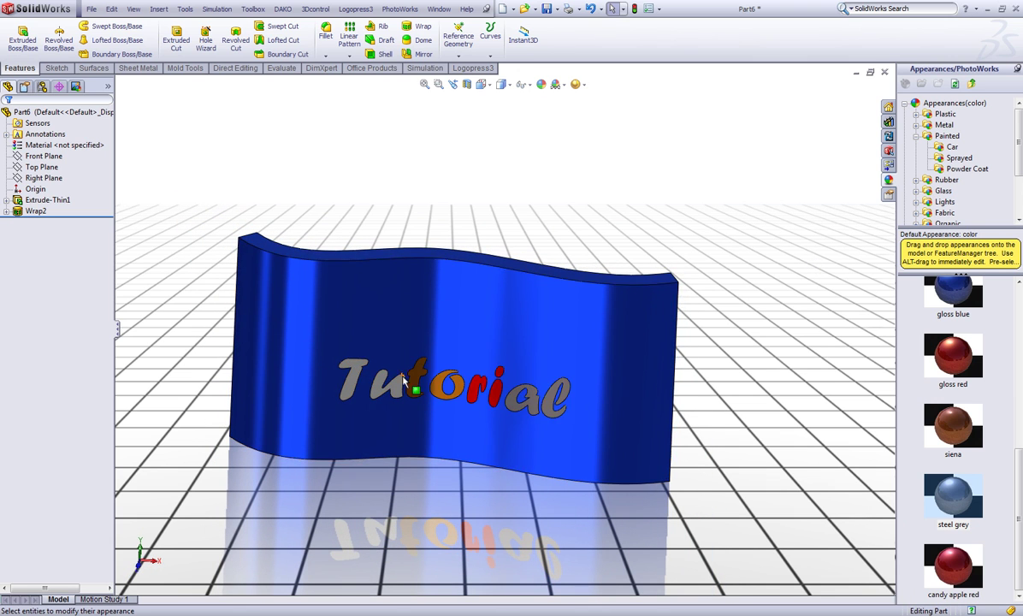
middle_drag(355, 281, 287, 259)
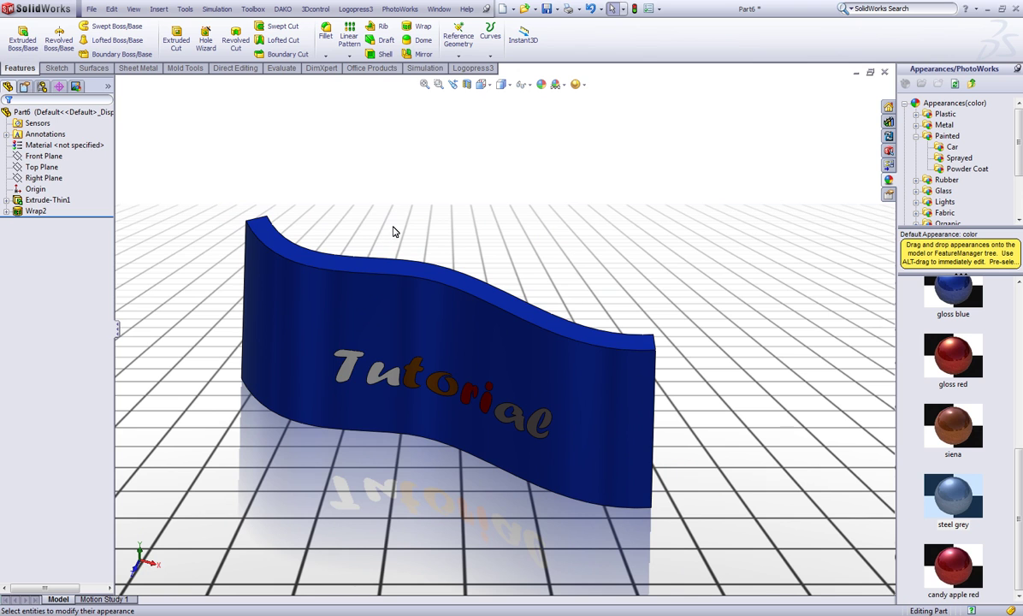
middle_drag(407, 226, 693, 214)
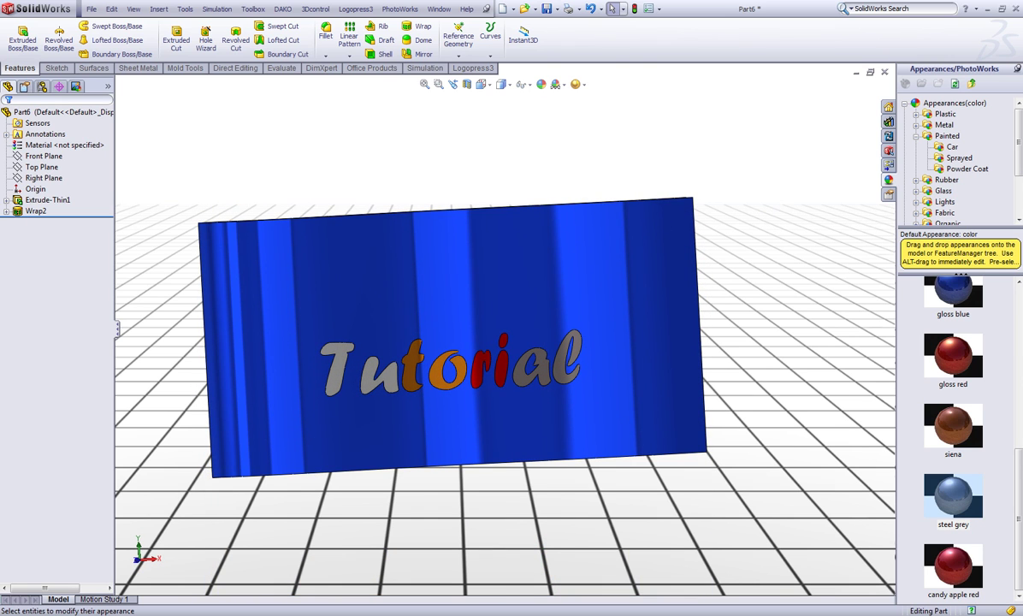